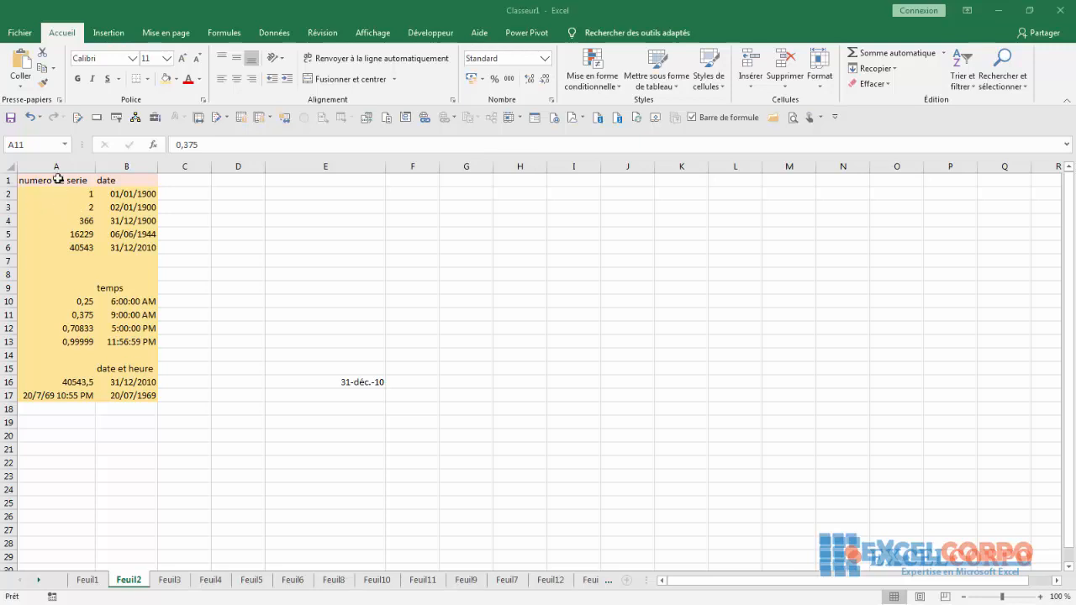
# Compare the serial numbers in column A with the matching dates in column B, from row 2 to row 6
pyautogui.click(55, 167)
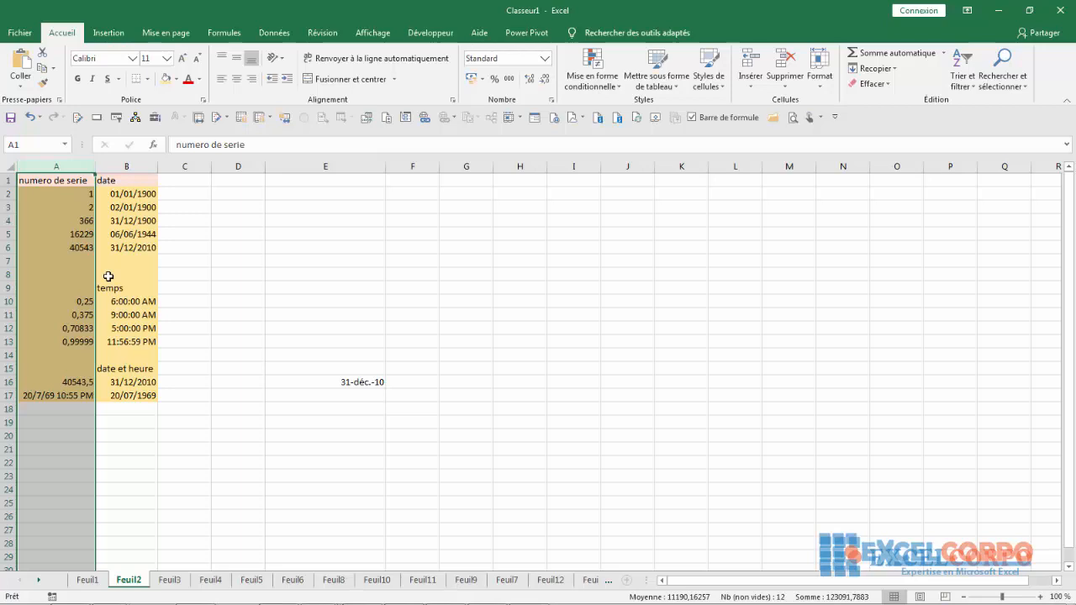
pyautogui.click(135, 193)
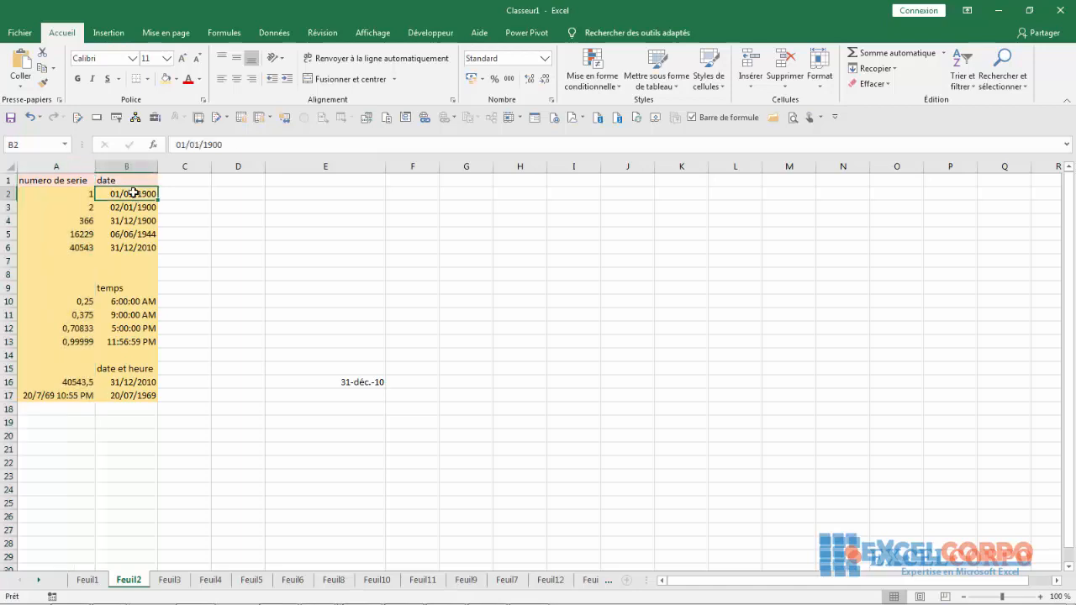
pyautogui.click(89, 194)
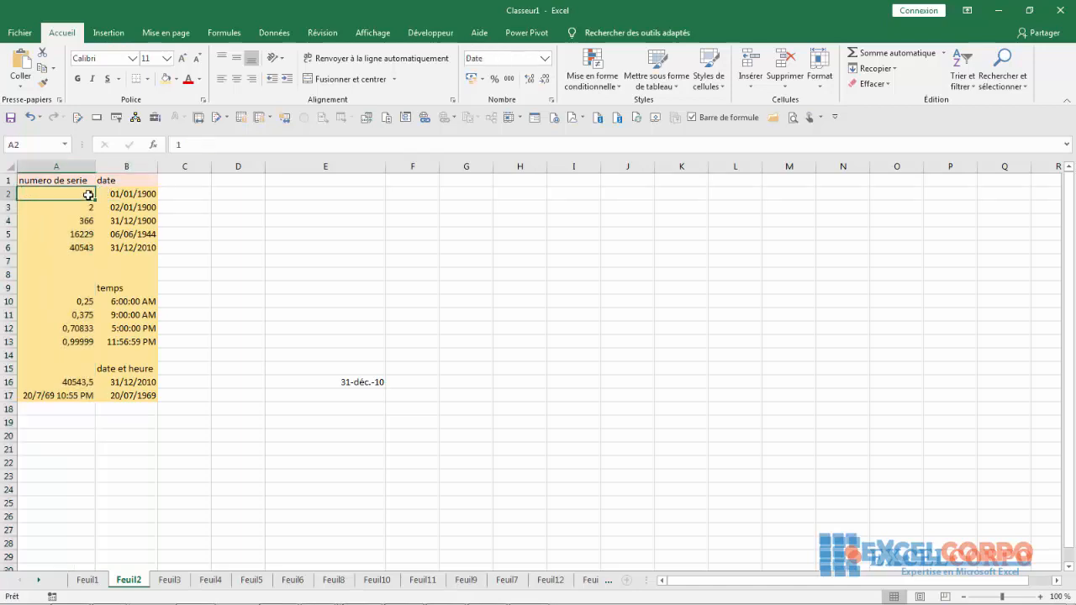
pyautogui.click(142, 207)
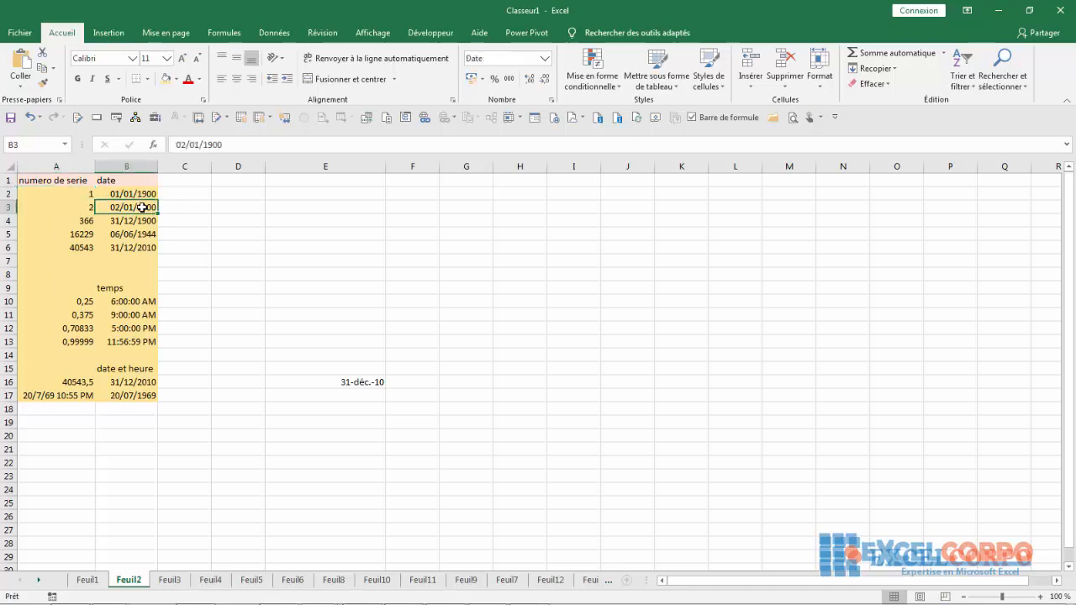
pyautogui.click(144, 223)
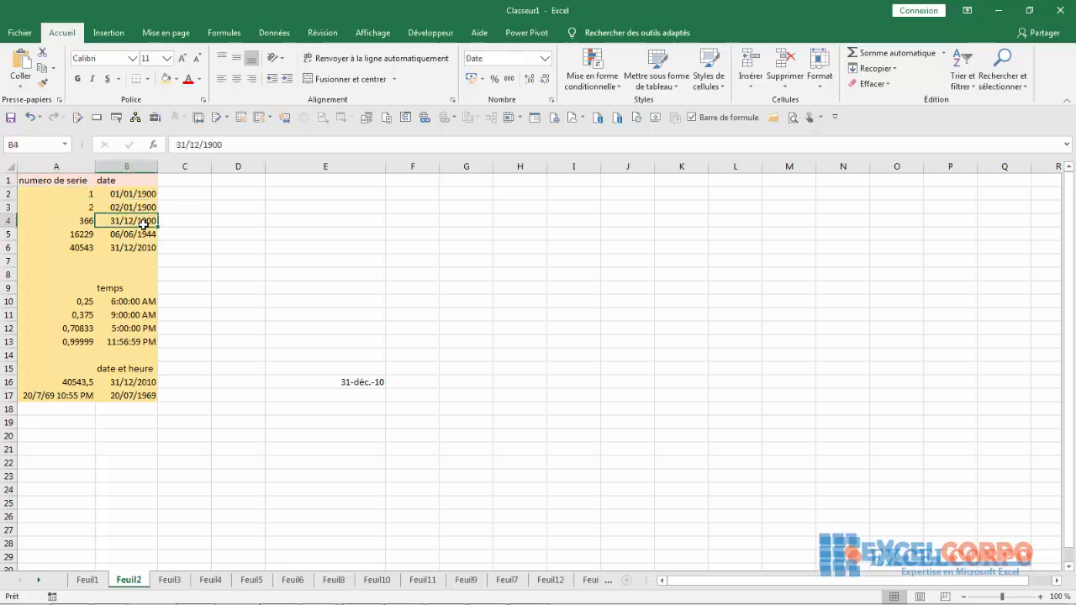
pyautogui.click(97, 207)
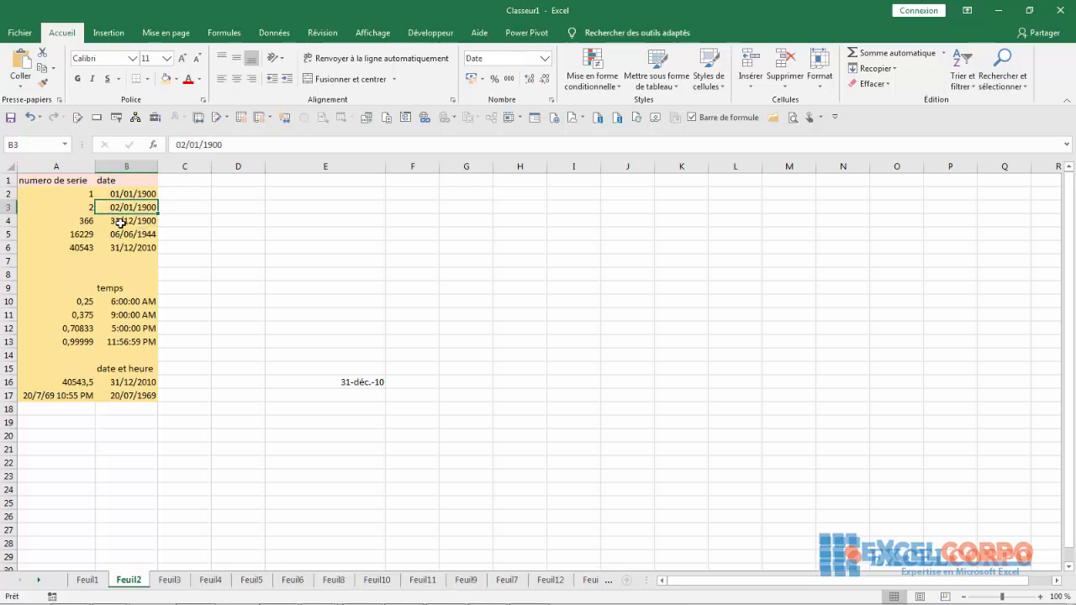
pyautogui.click(122, 222)
pyautogui.click(81, 221)
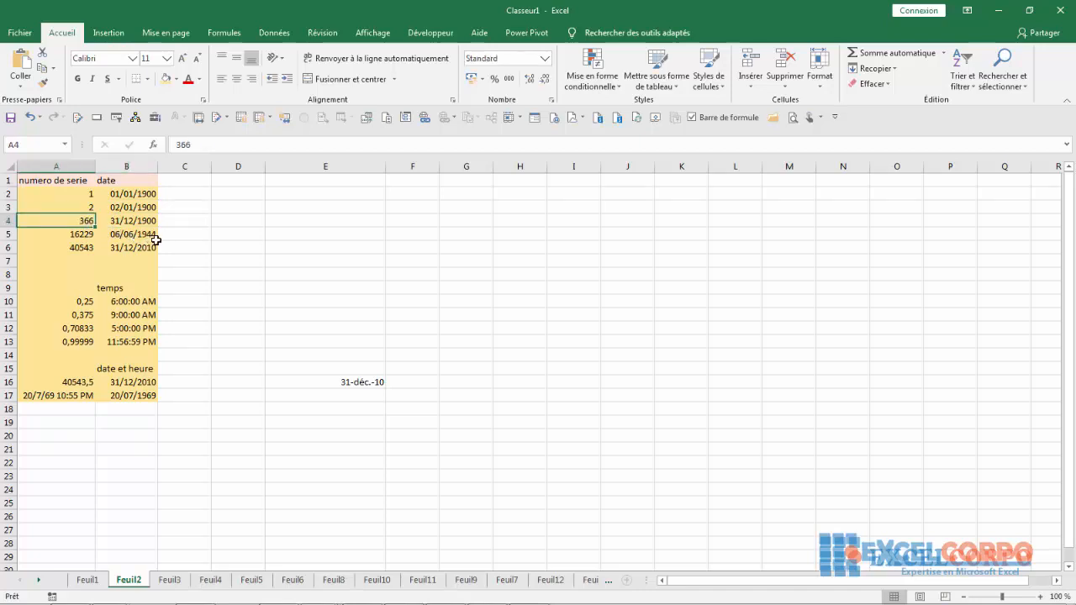
pyautogui.click(81, 235)
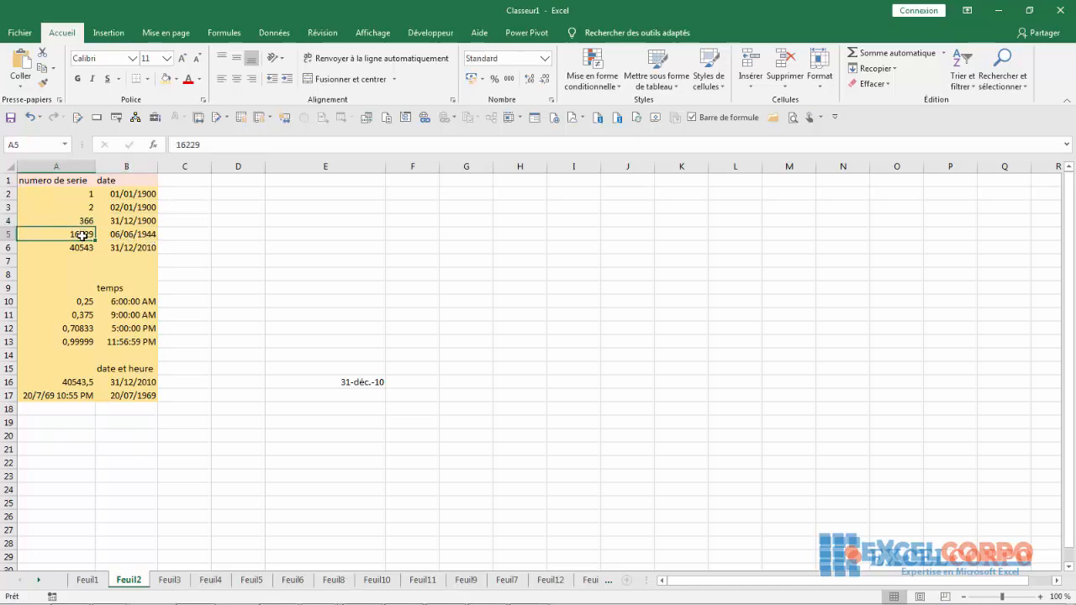
pyautogui.click(121, 249)
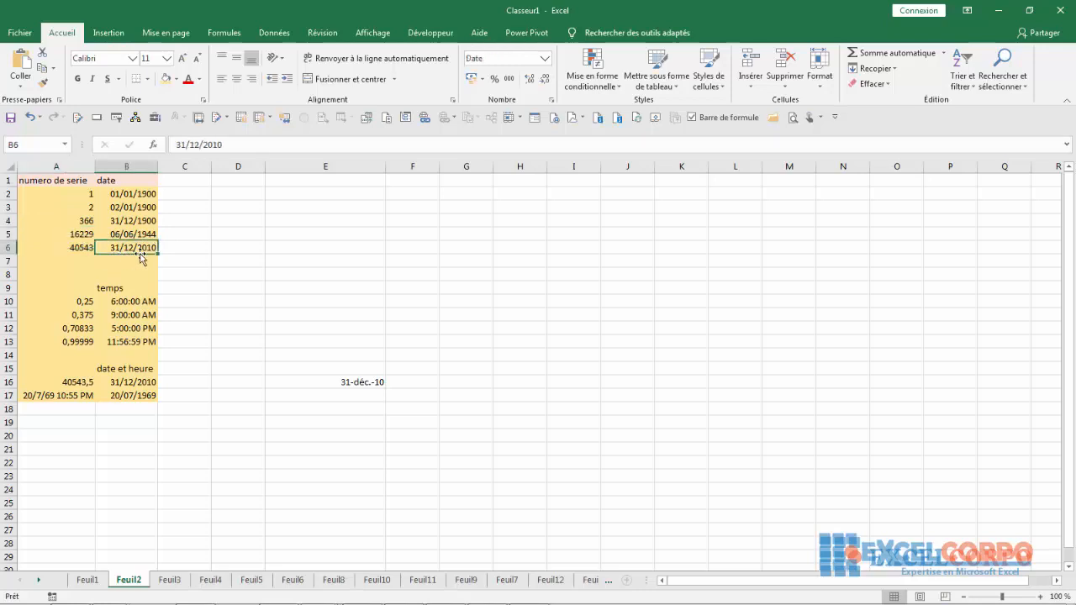
pyautogui.click(82, 248)
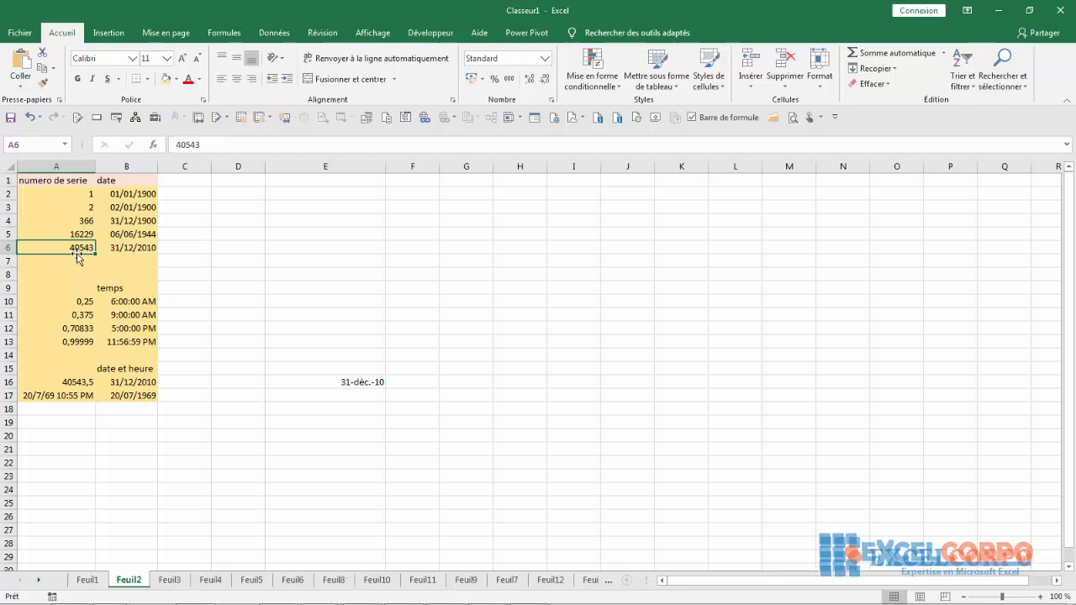
pyautogui.click(700, 162)
# Preview the date in B4 under the Nombre category of the cell format, varying the decimals, and cancel without applying
pyautogui.click(119, 221)
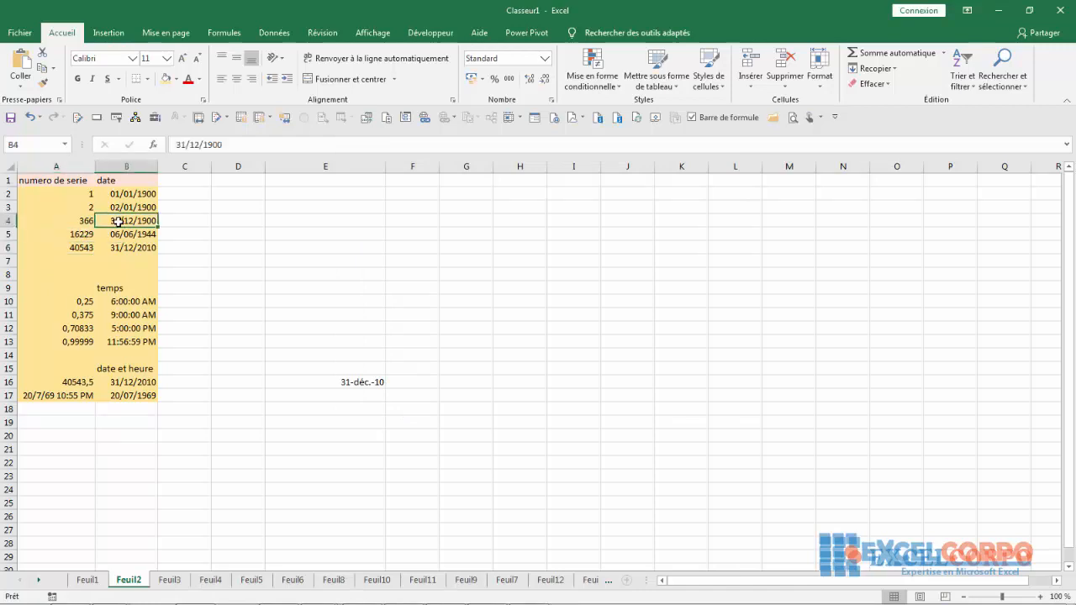
pyautogui.rightClick(119, 221)
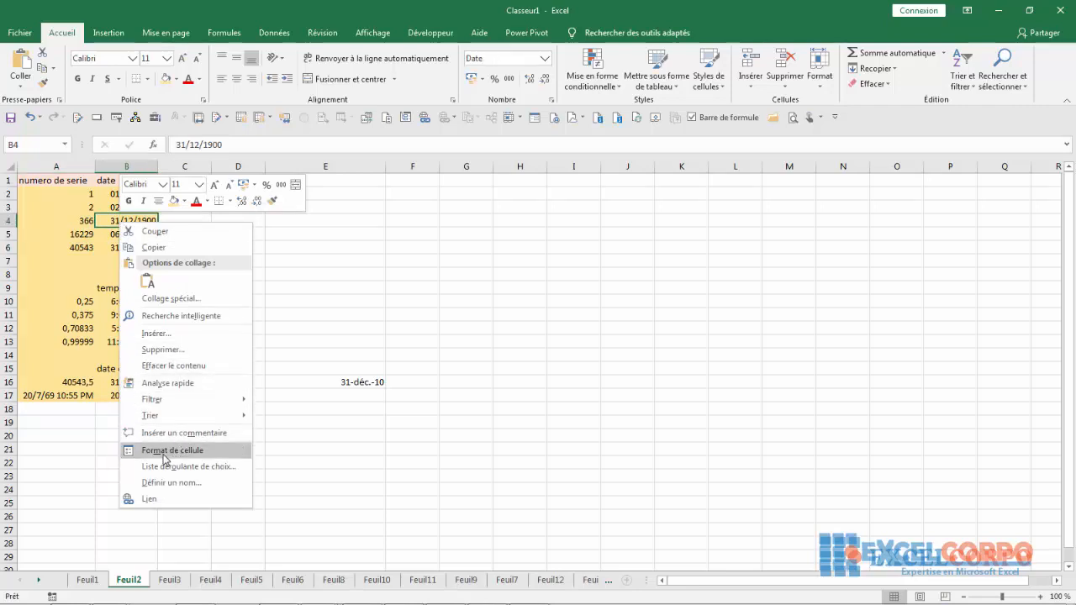
pyautogui.click(162, 454)
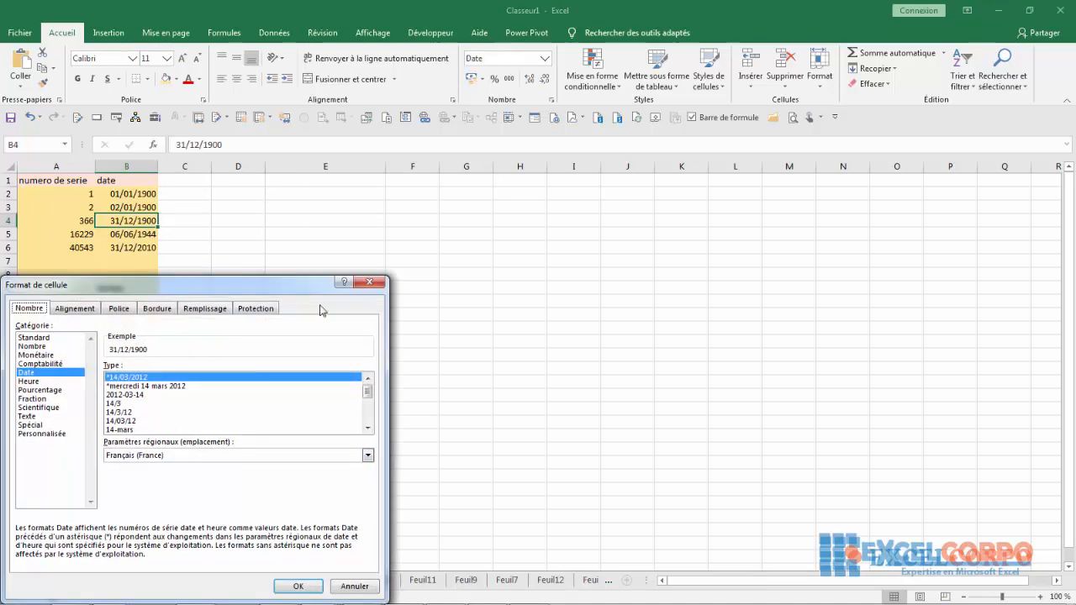
pyautogui.moveTo(227, 288); pyautogui.dragTo(386, 191)
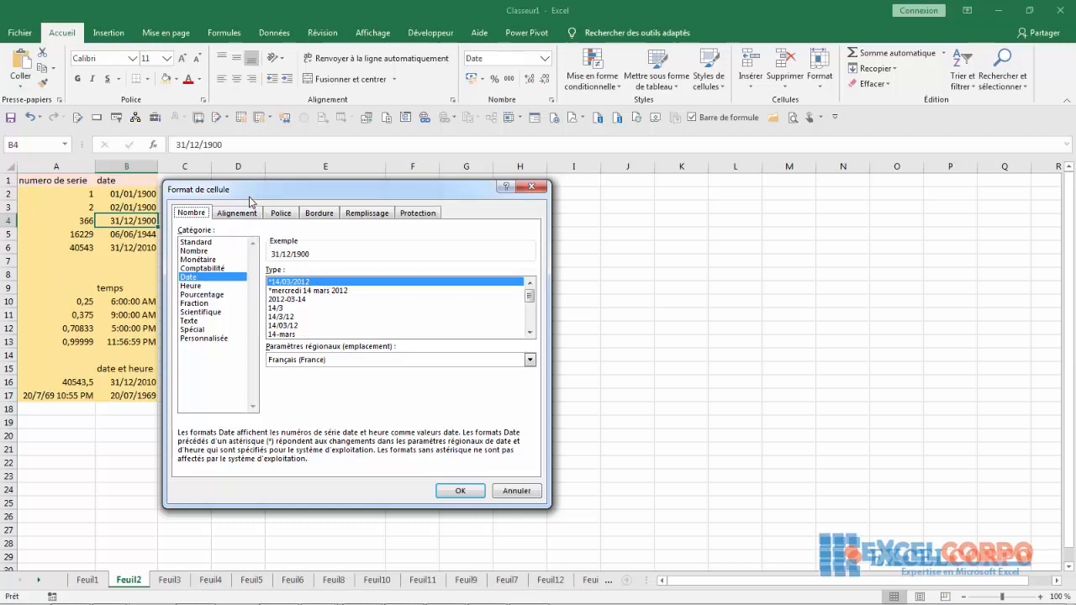
pyautogui.moveTo(249, 197)
pyautogui.mouseDown()
pyautogui.moveTo(261, 198)
pyautogui.moveTo(253, 194)
pyautogui.mouseUp()
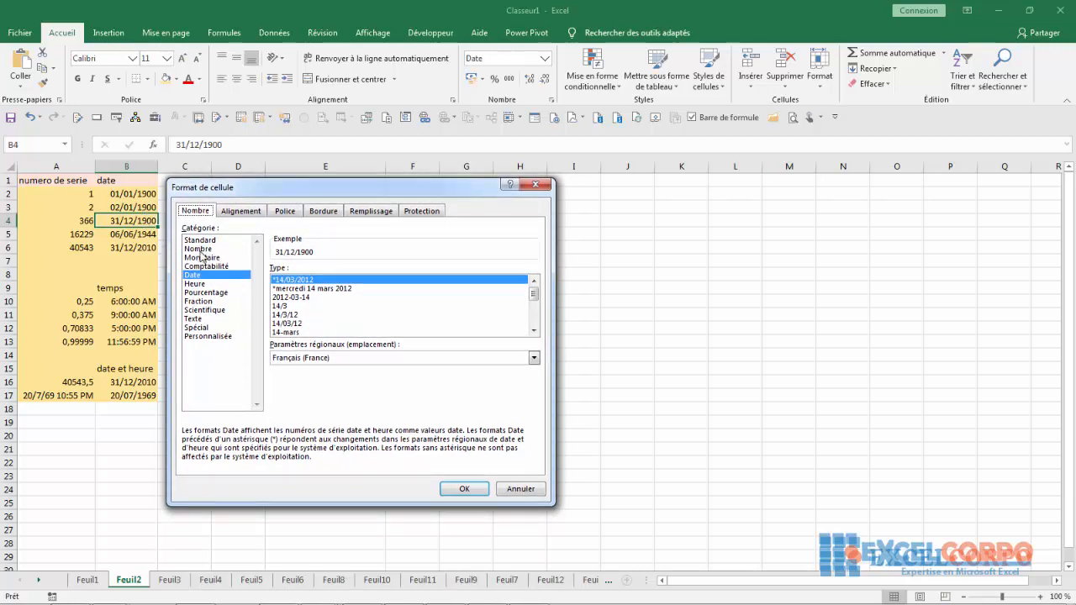
pyautogui.click(200, 248)
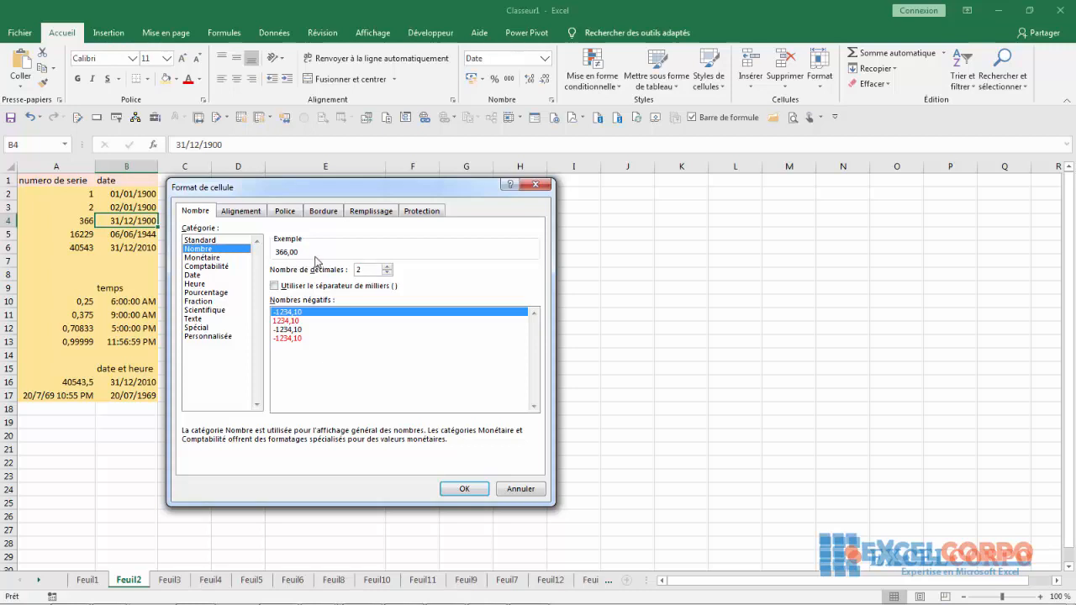
pyautogui.click(387, 274)
pyautogui.click(387, 273)
pyautogui.click(386, 266)
pyautogui.click(387, 266)
pyautogui.click(513, 491)
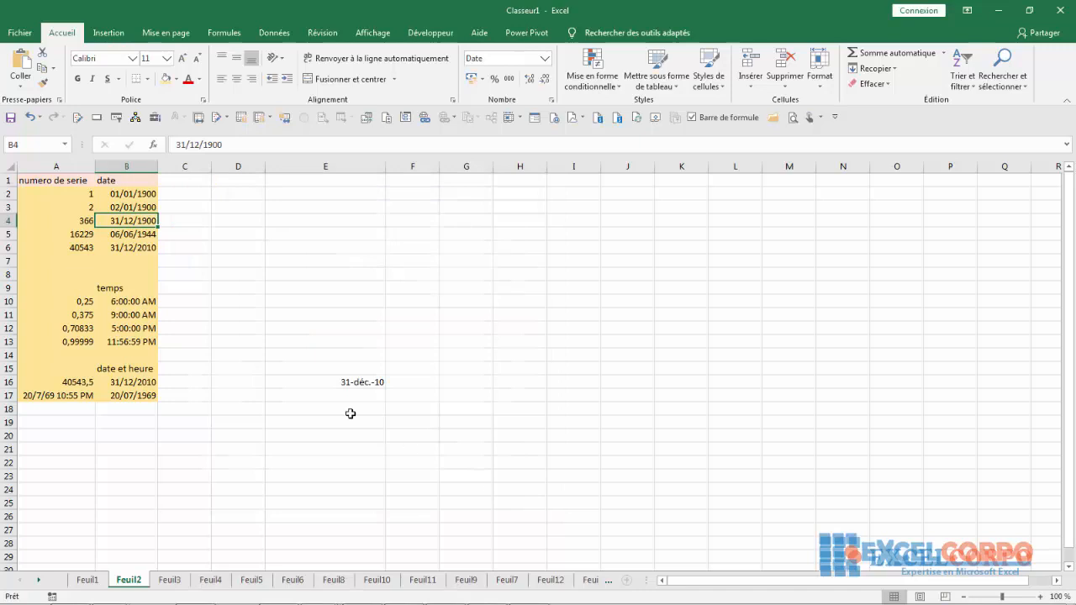
# Preview the date in B5 as a serial number using the Nombre cell format category, without applying it
pyautogui.click(124, 234)
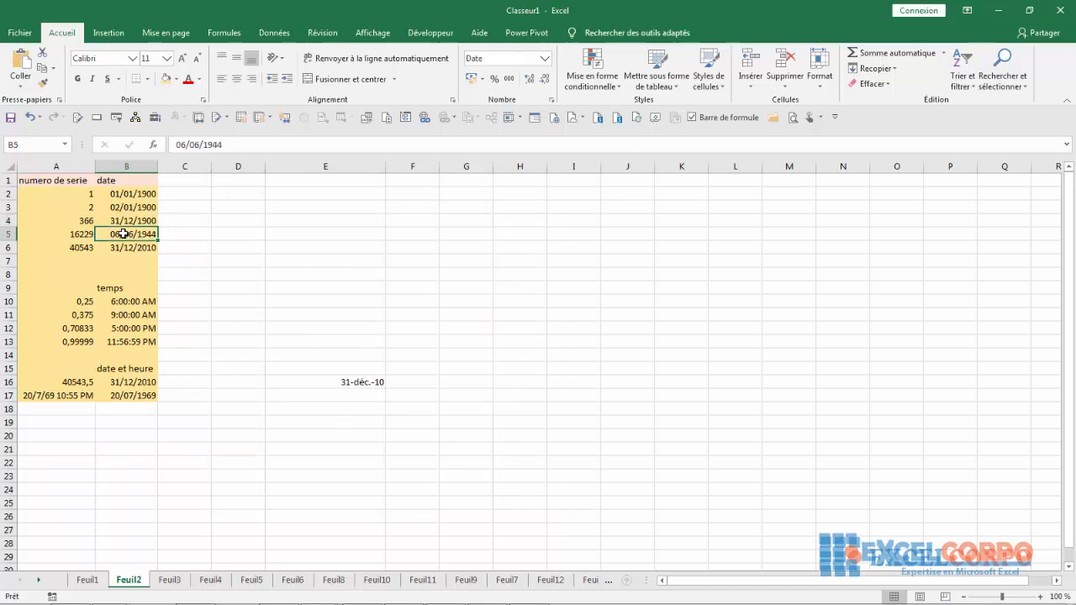
pyautogui.rightClick(124, 234)
pyautogui.click(199, 460)
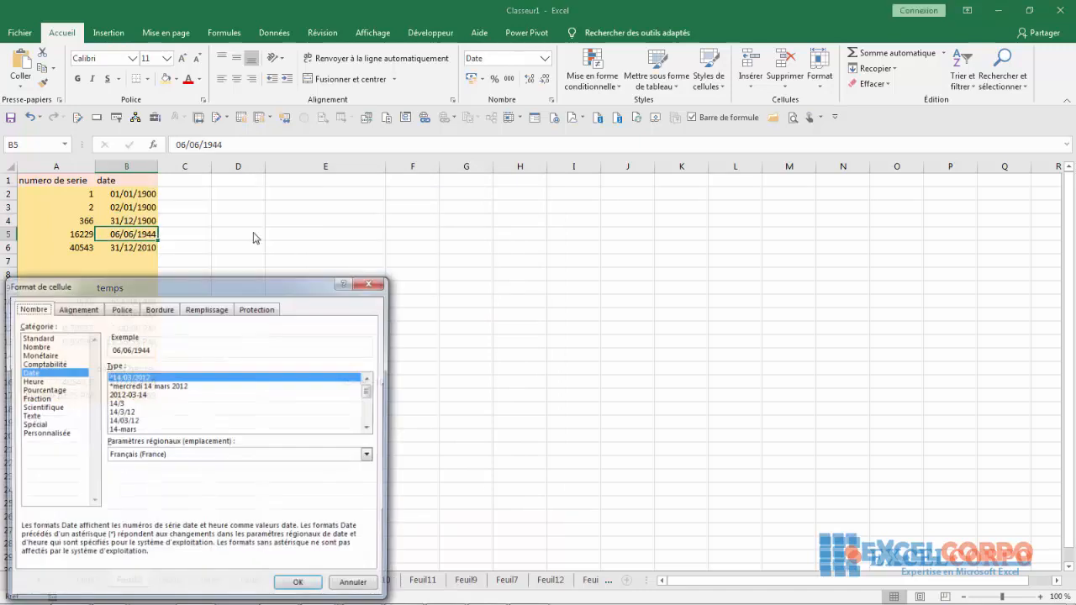
pyautogui.moveTo(233, 280); pyautogui.dragTo(396, 177)
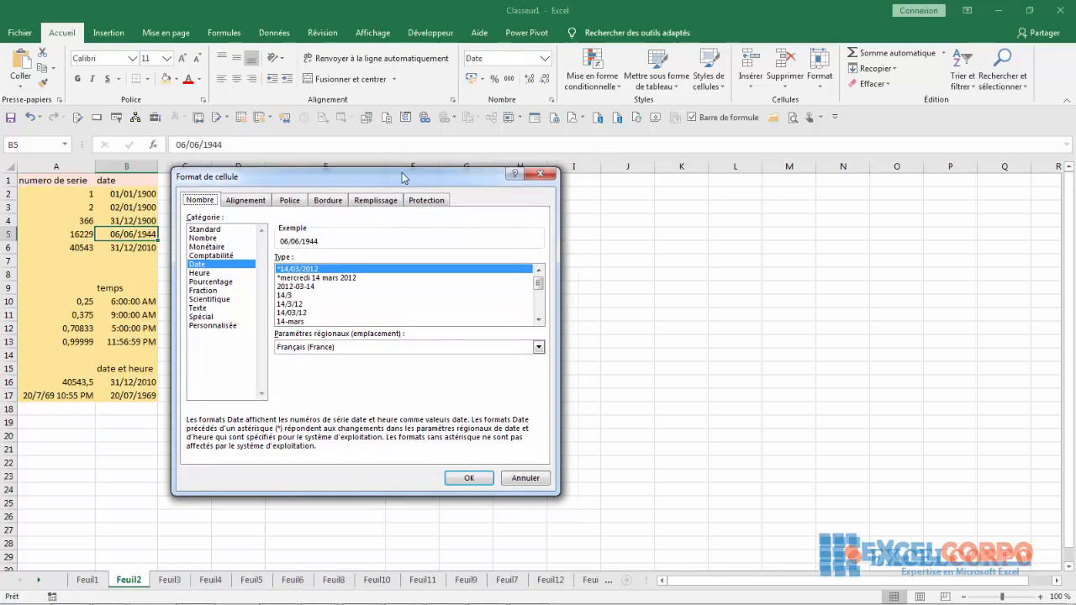
pyautogui.click(202, 238)
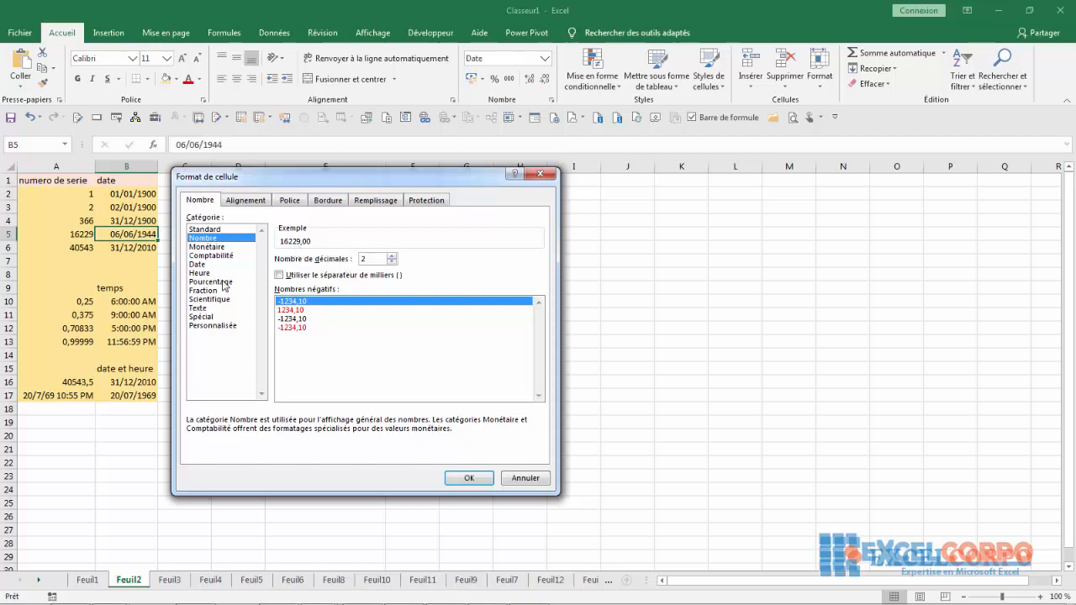
pyautogui.click(529, 174)
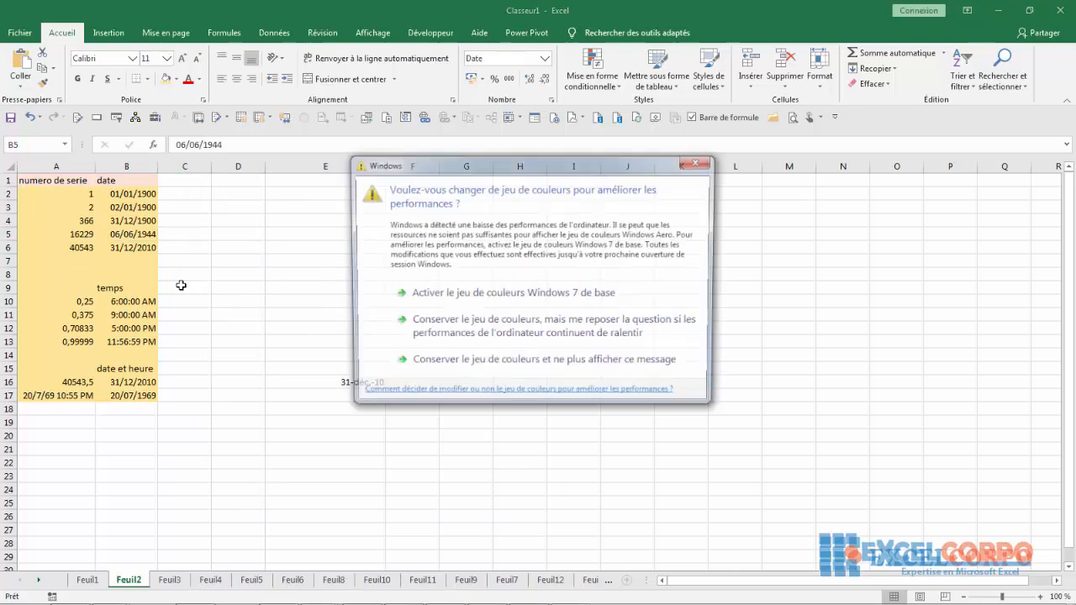
pyautogui.click(699, 162)
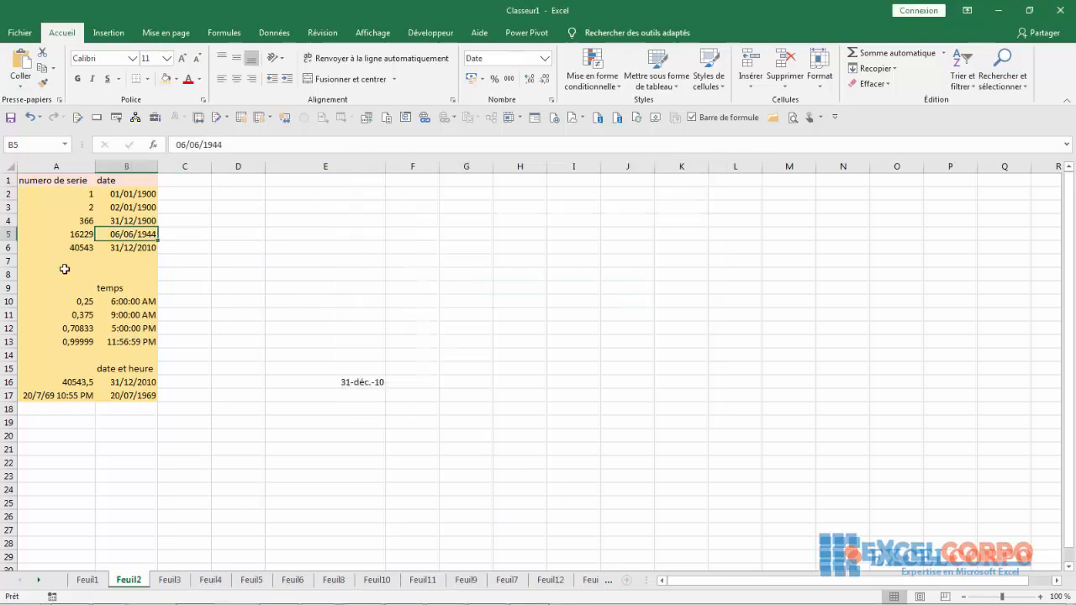
# Preview the first time under "temps", in B10, as a decimal using the Nombre cell format category, without applying it
pyautogui.click(113, 288)
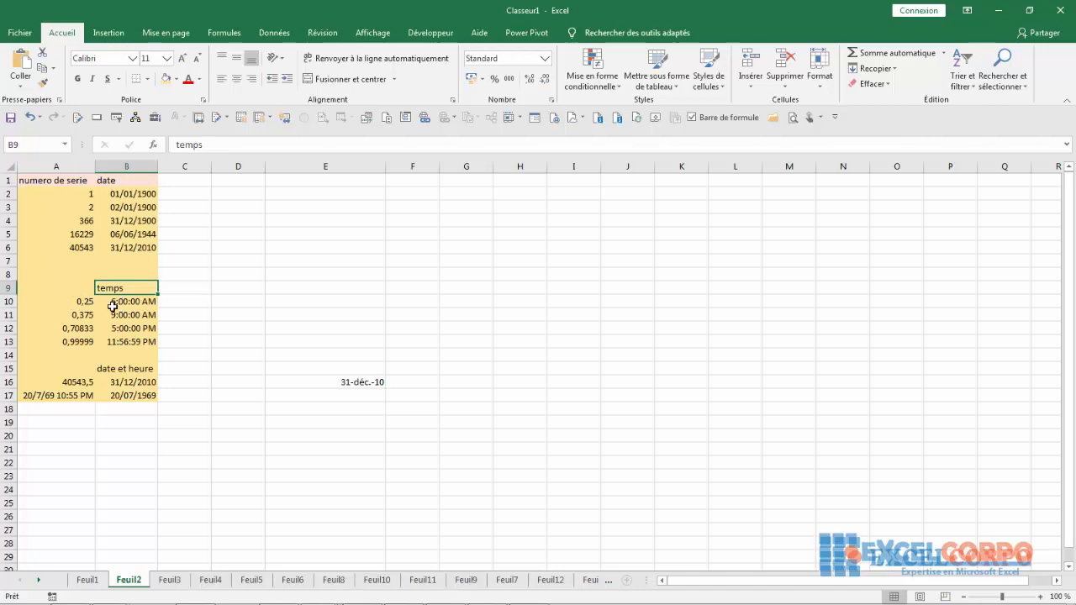
pyautogui.click(109, 305)
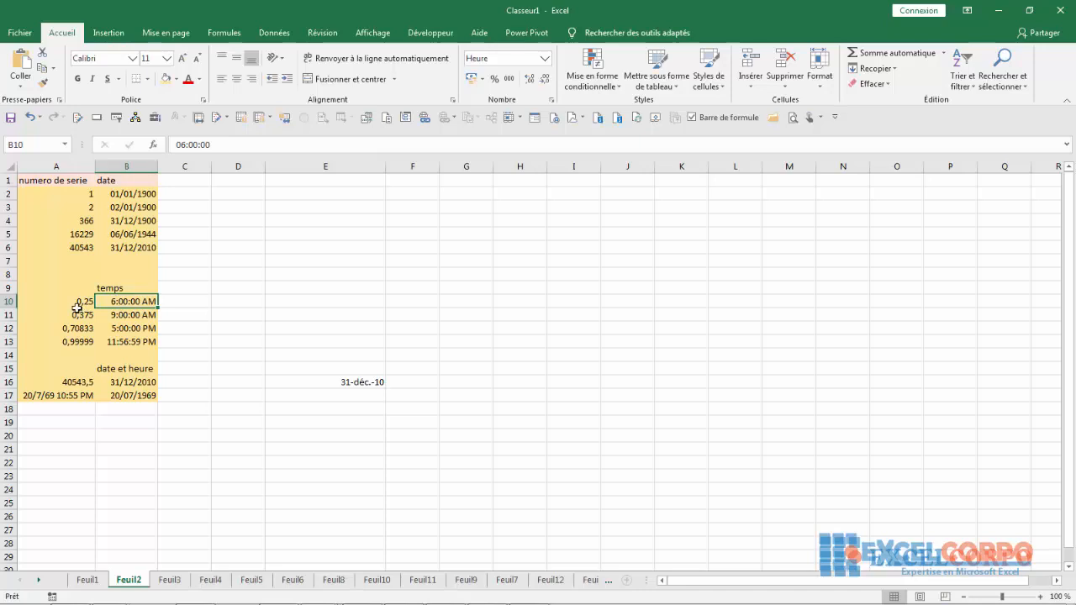
pyautogui.rightClick(124, 304)
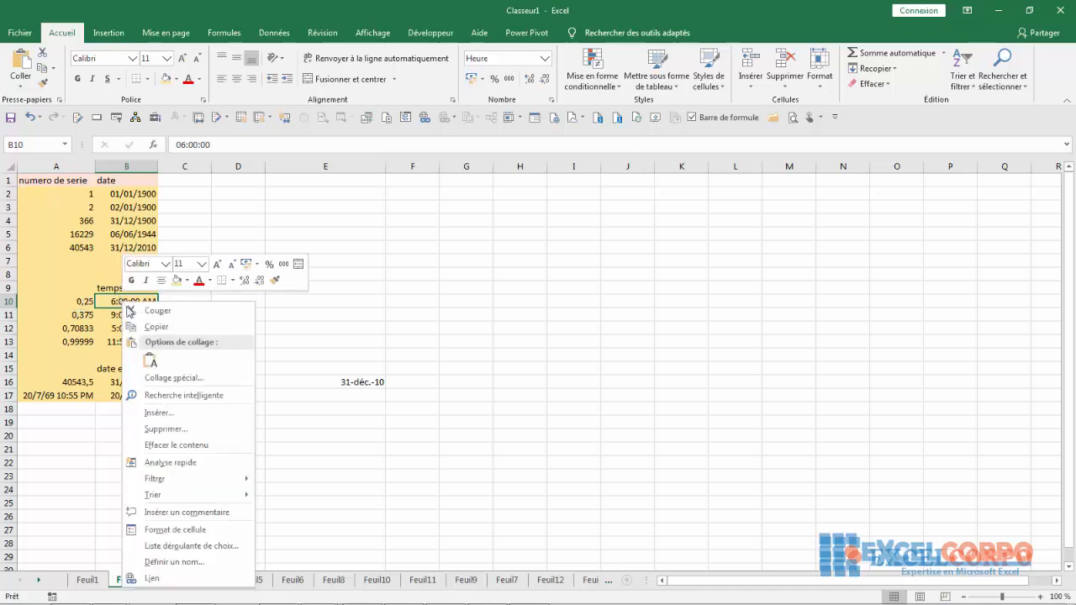
pyautogui.click(177, 531)
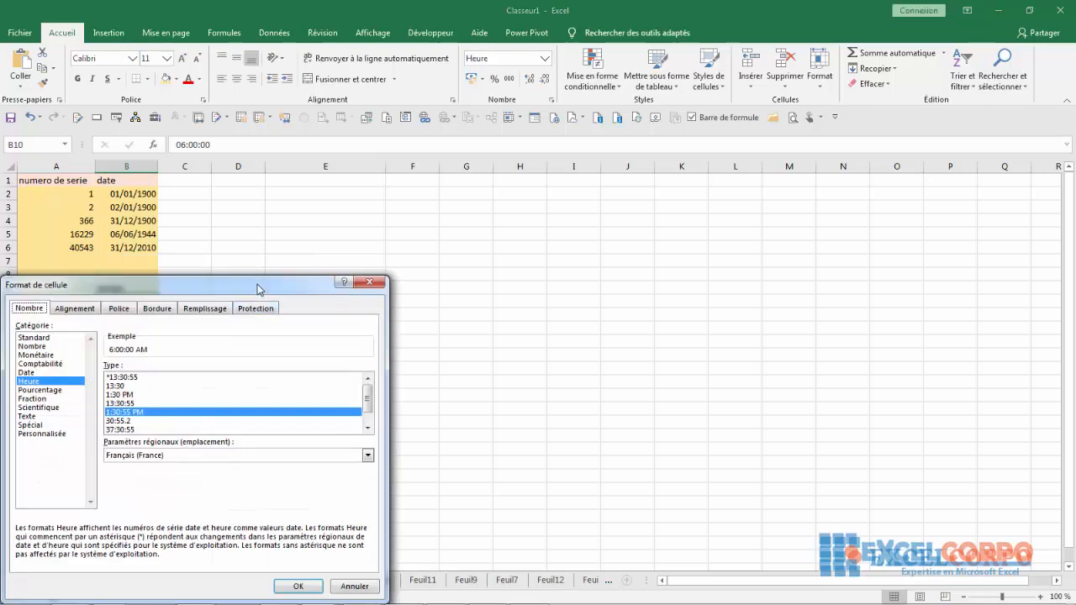
pyautogui.click(177, 277)
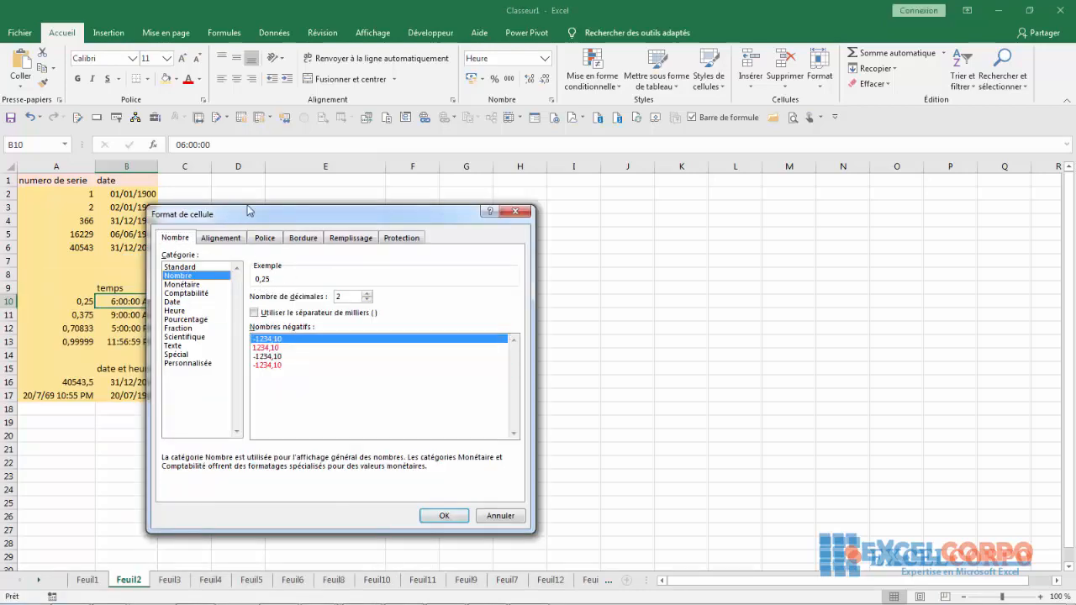
pyautogui.moveTo(249, 213); pyautogui.dragTo(457, 152)
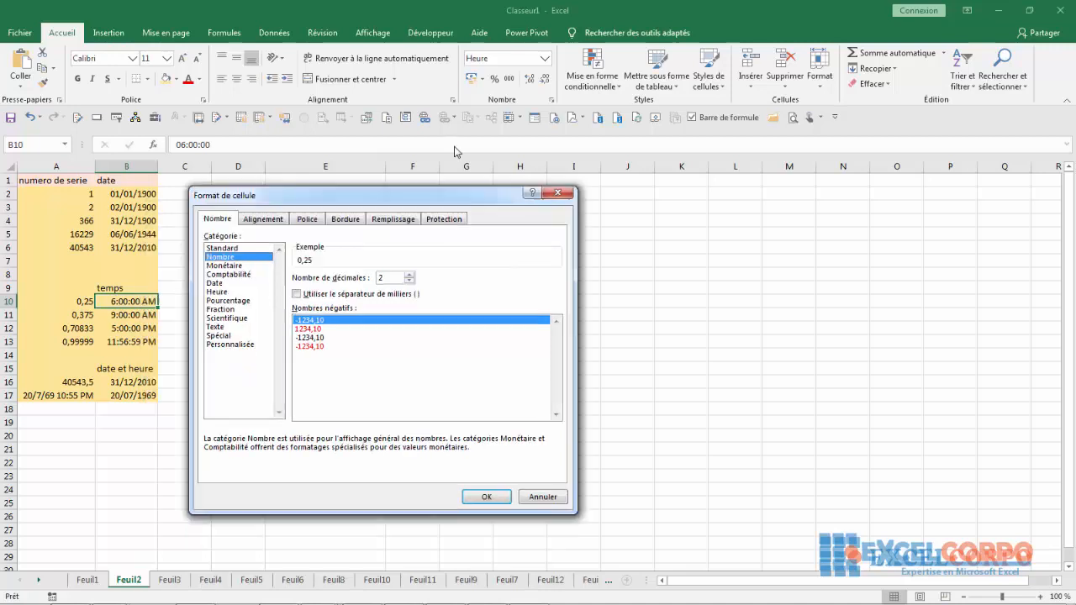
pyautogui.click(557, 193)
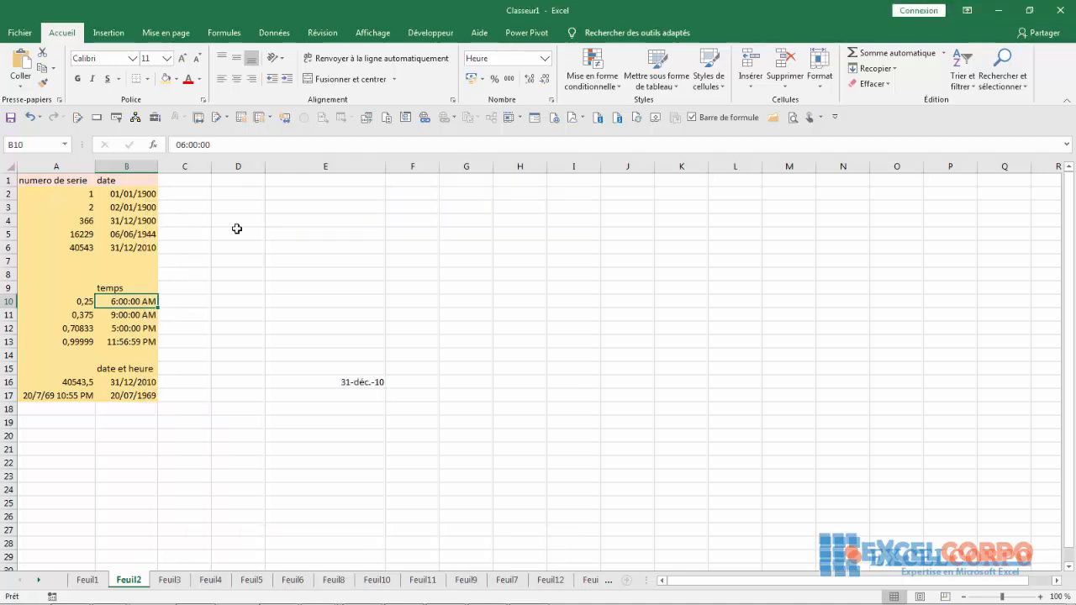
# Preview the time in B11 under the Nombre cell format category with one more decimal place, without applying it
pyautogui.click(135, 315)
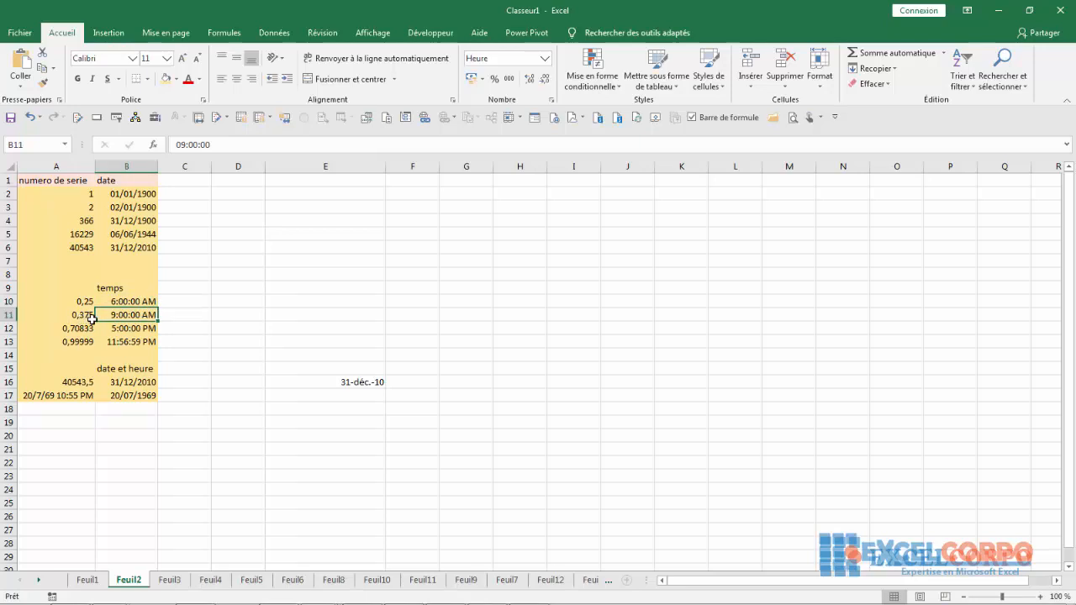
pyautogui.rightClick(137, 315)
pyautogui.click(180, 543)
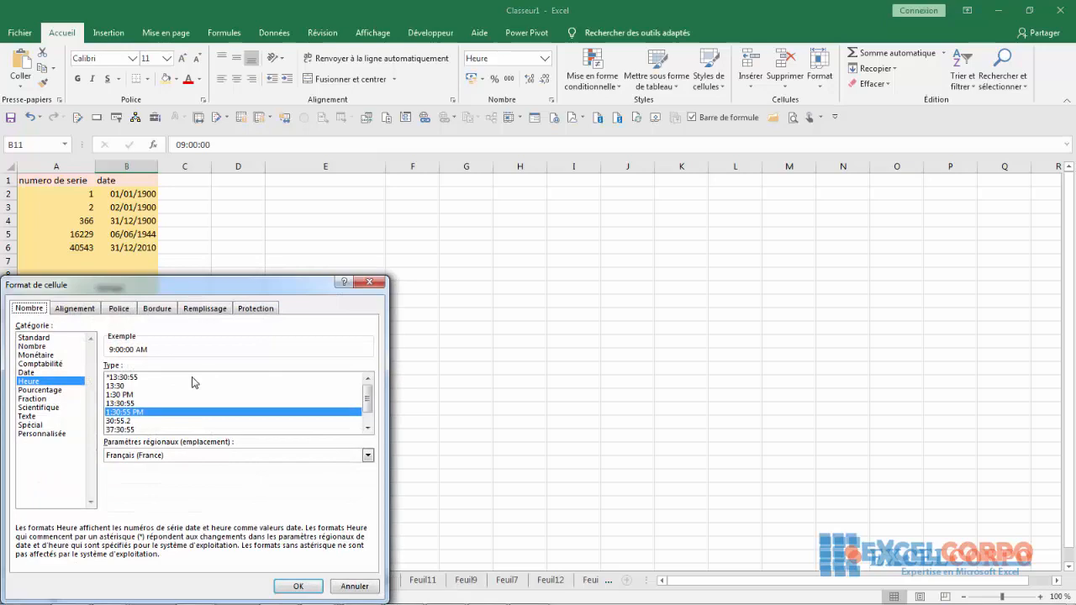
pyautogui.click(42, 346)
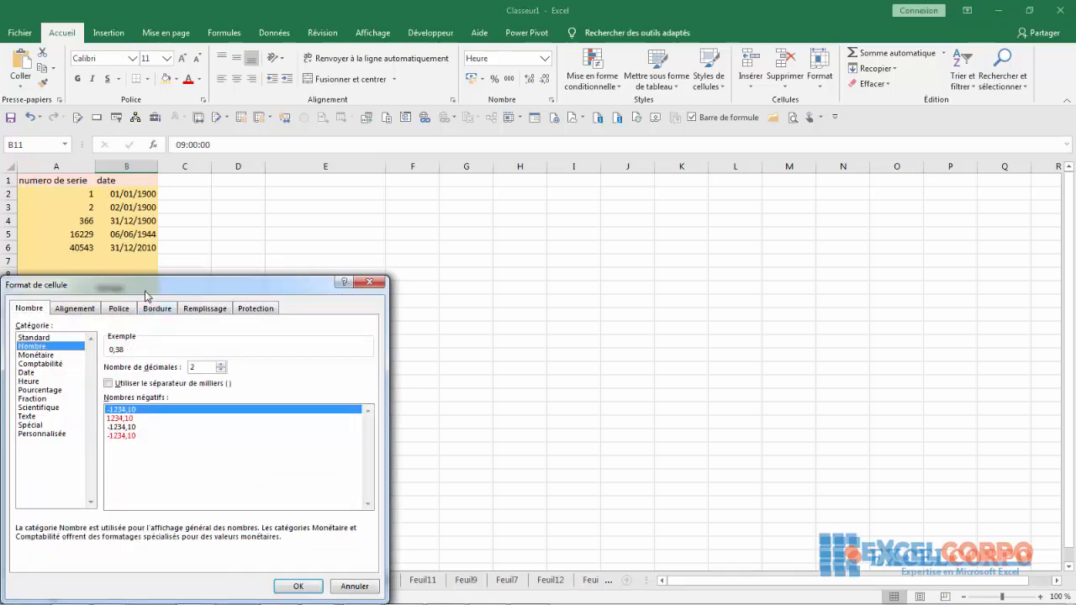
pyautogui.moveTo(145, 296); pyautogui.dragTo(291, 240)
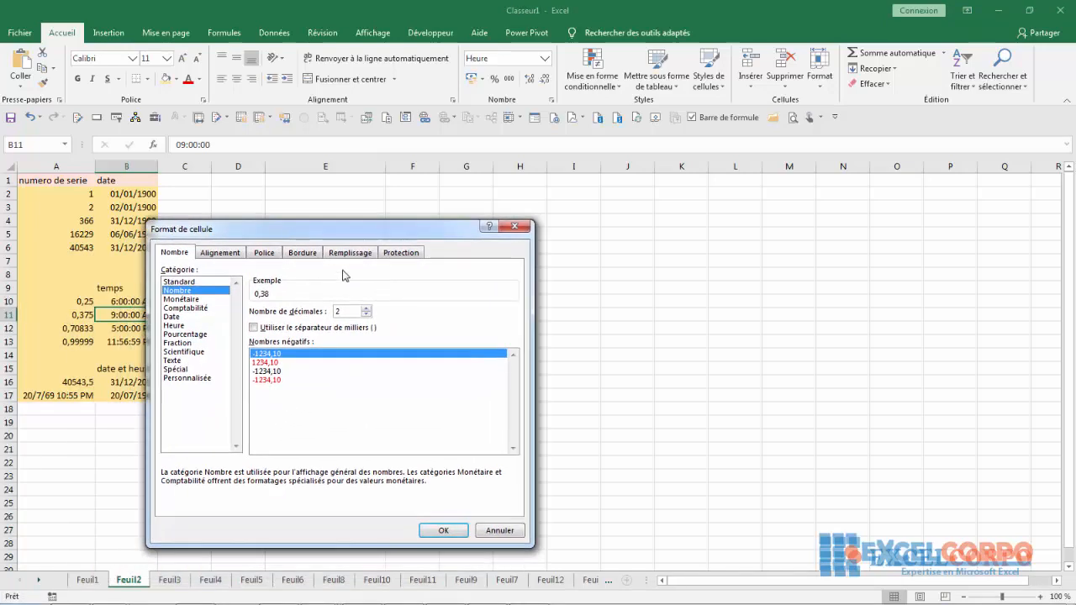
pyautogui.click(367, 310)
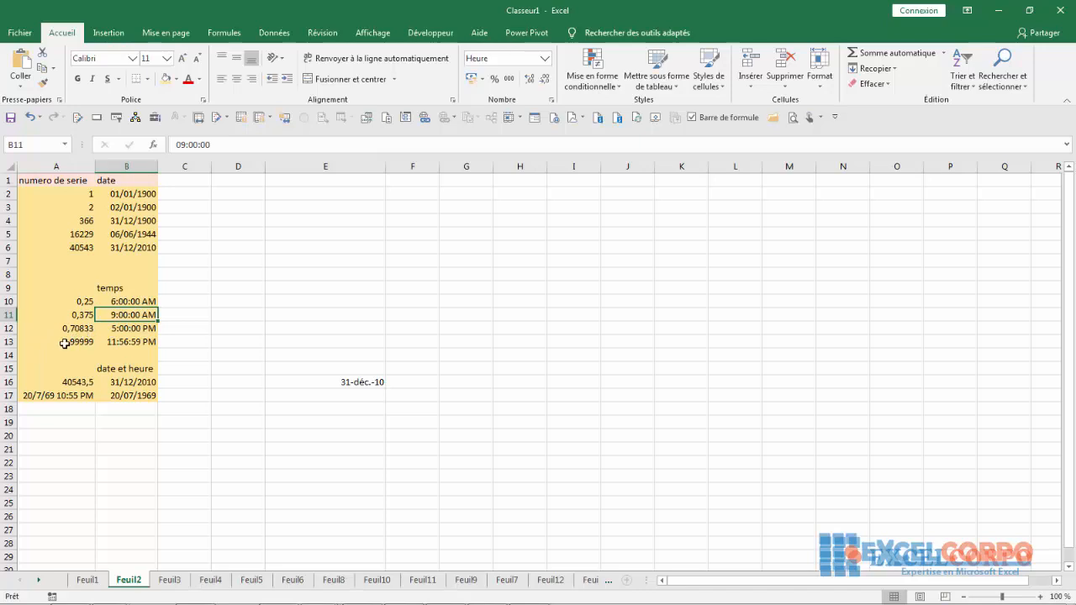
# Preview the date and time in B16 under the Nombre cell format category with one decimal place
pyautogui.click(121, 329)
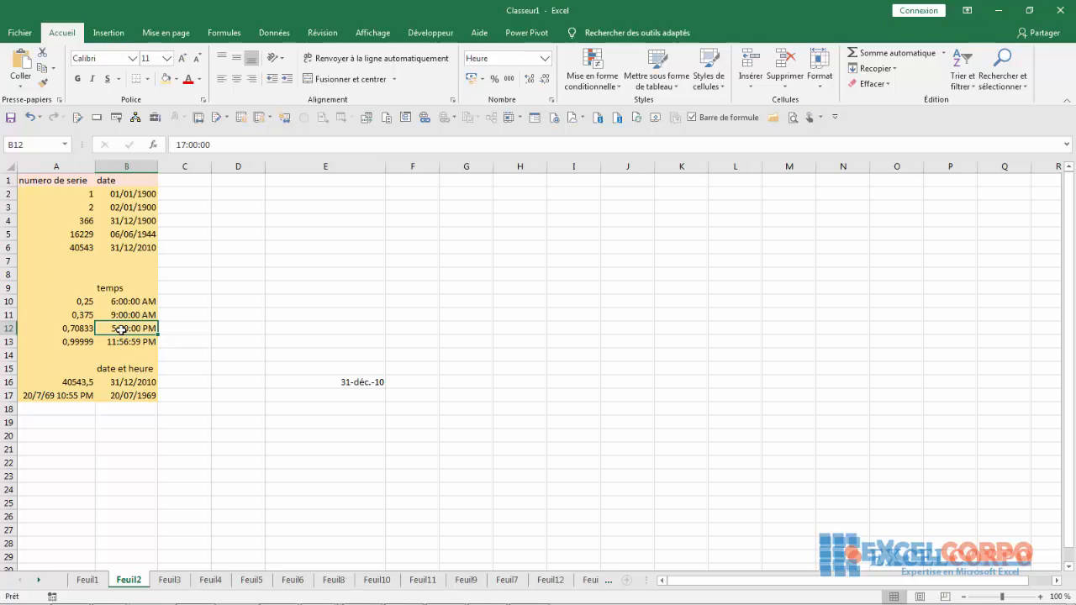
pyautogui.click(125, 385)
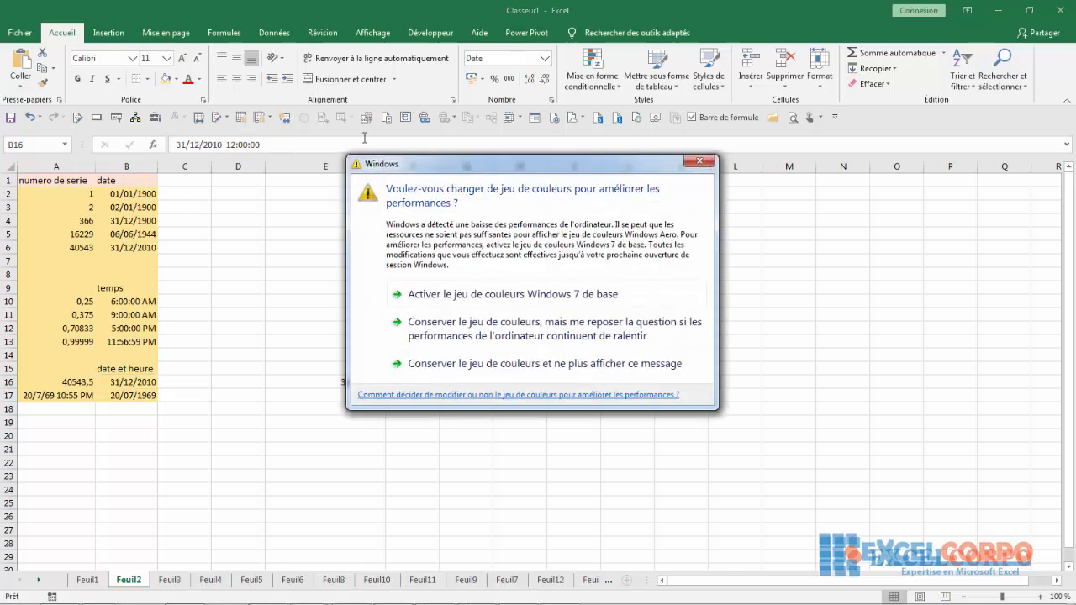
pyautogui.click(699, 161)
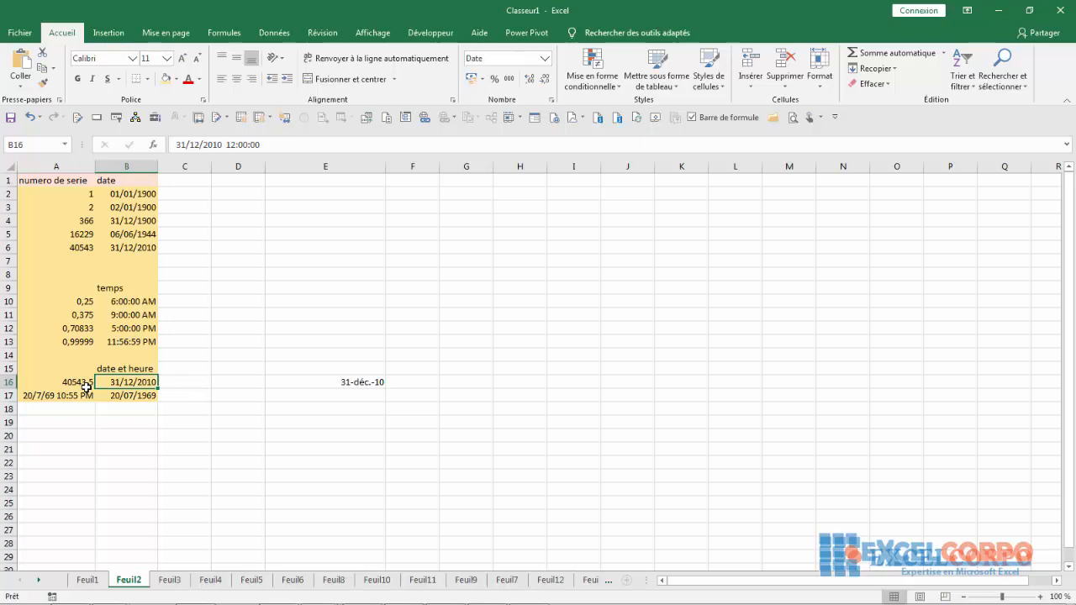
pyautogui.rightClick(149, 381)
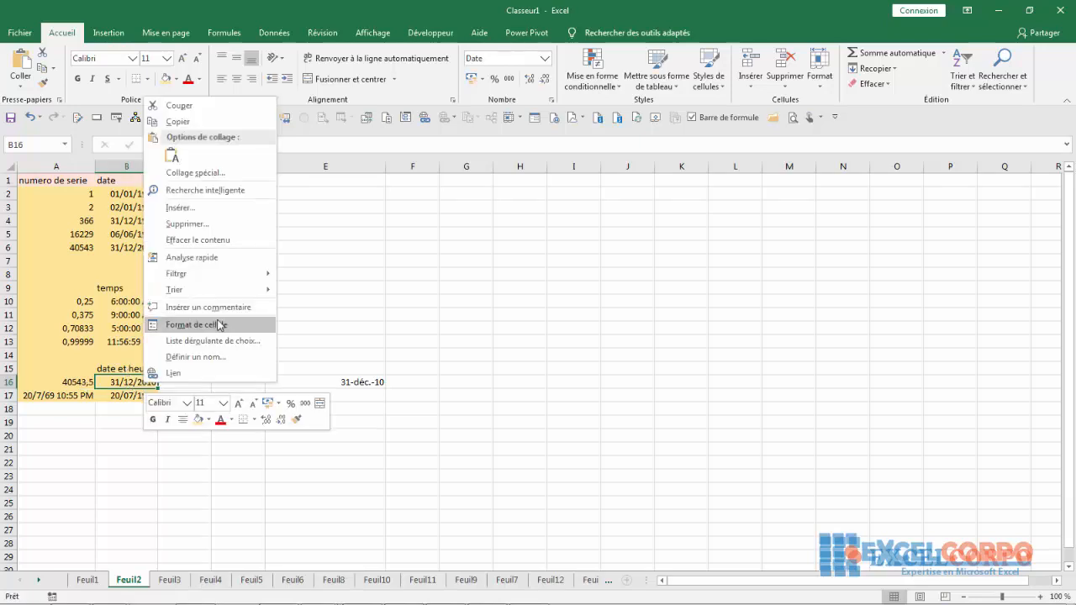
pyautogui.press('Escape')
pyautogui.hotkey('ctrl', '1')
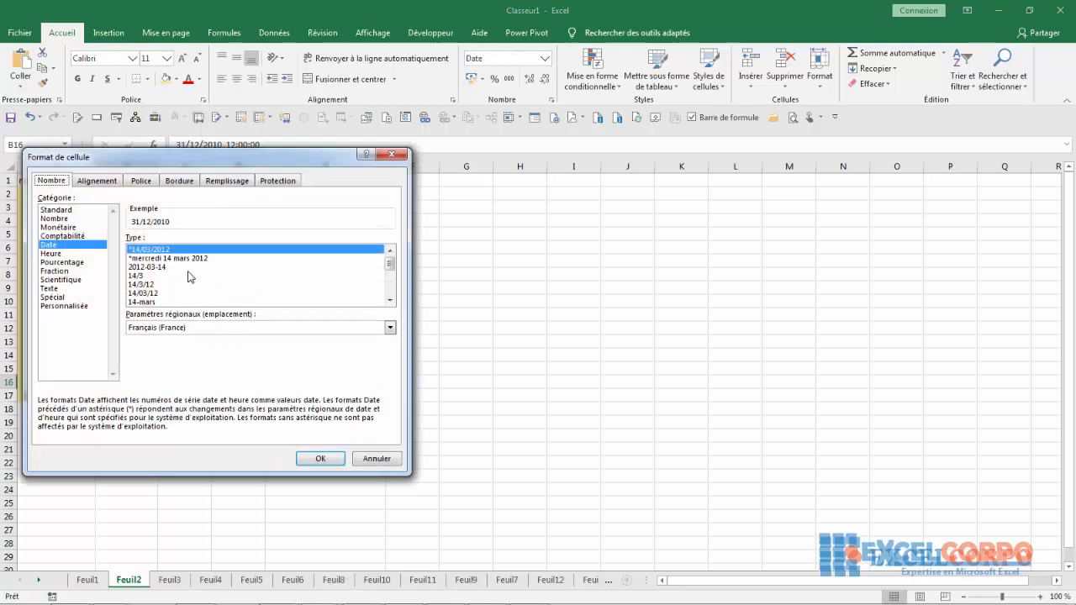
pyautogui.click(72, 219)
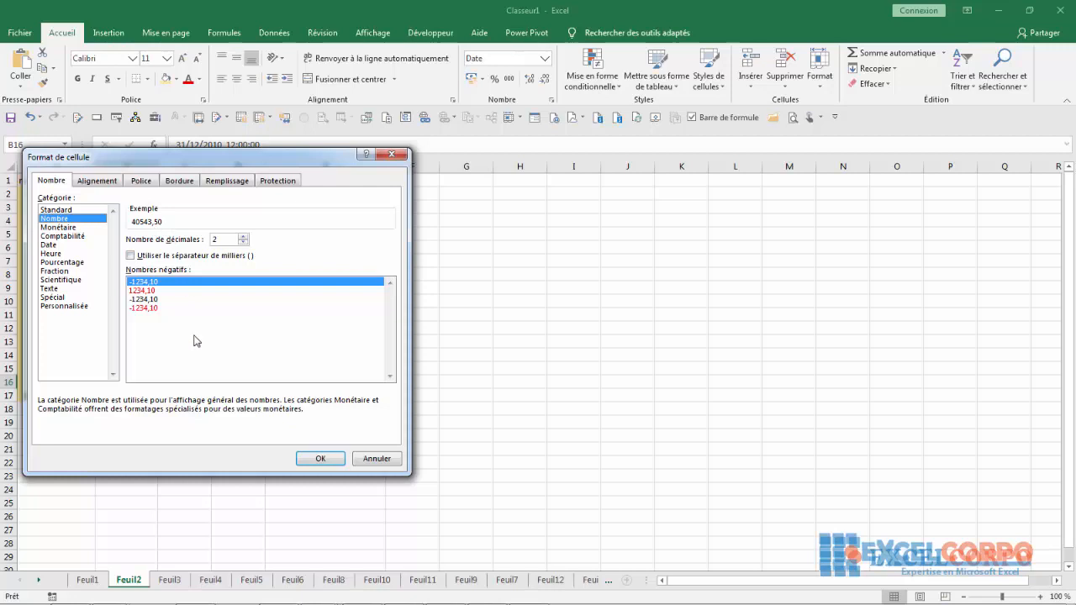
pyautogui.click(243, 243)
pyautogui.moveTo(740, 601)
pyautogui.click(528, 593)
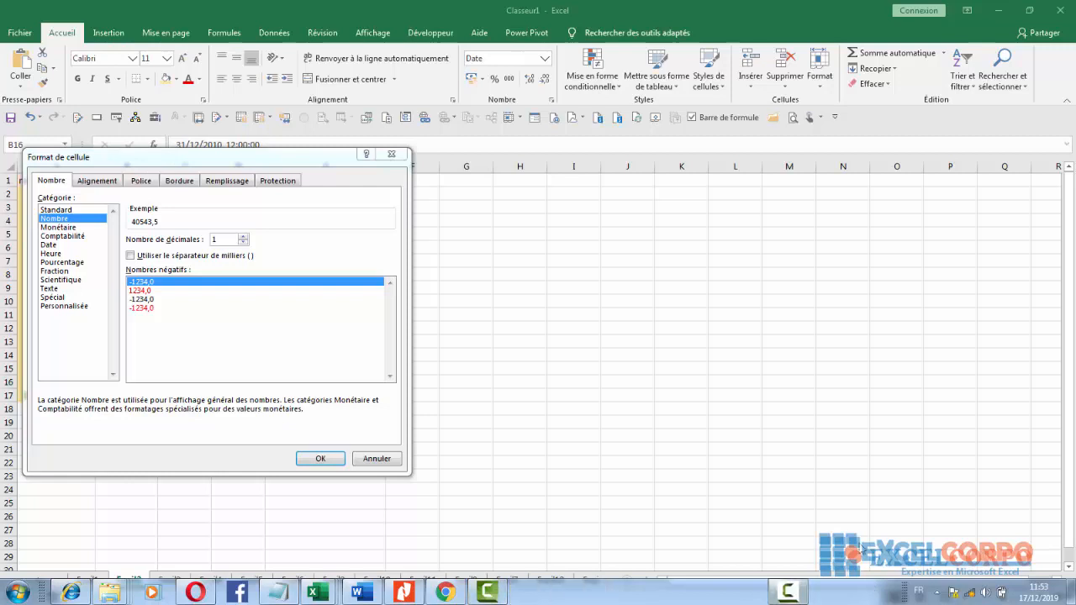
pyautogui.click(528, 593)
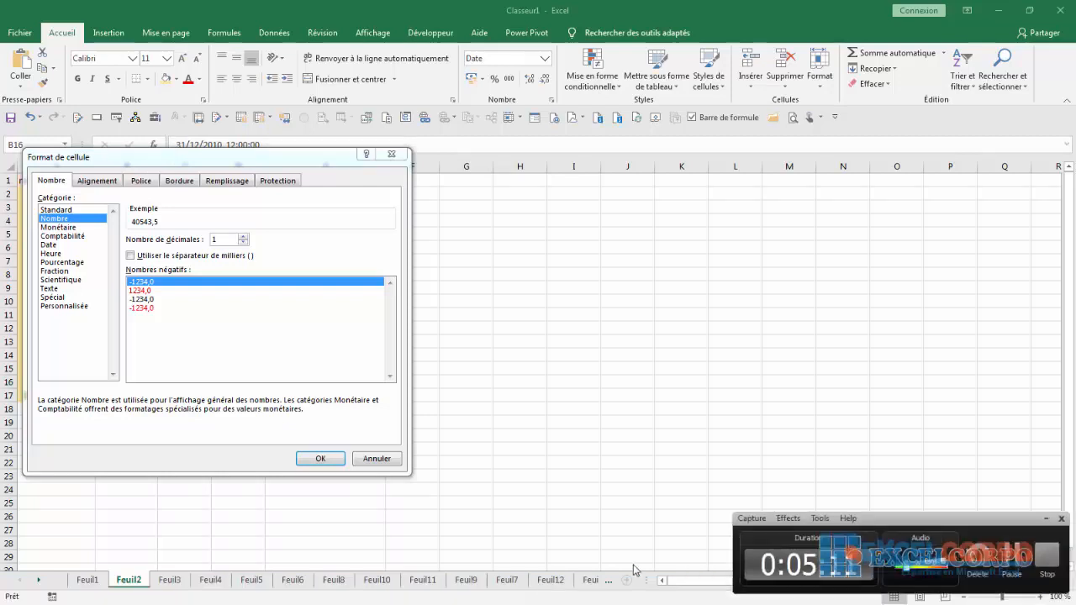
pyautogui.click(1013, 557)
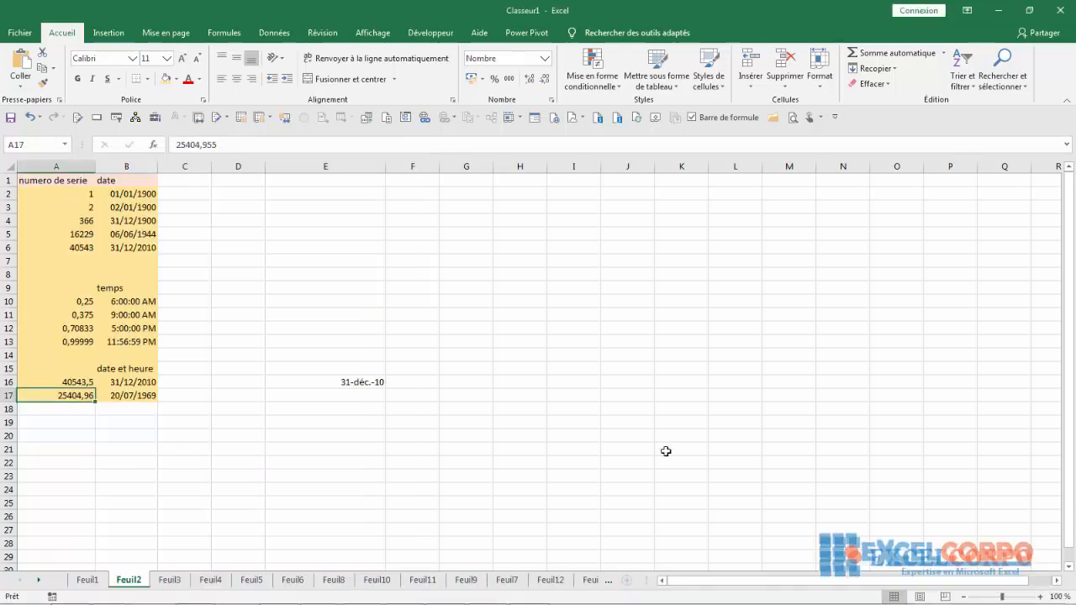
# Examine the date and time entries under "date et heure" in B16, A17 and B17, dismissing the Windows colour-scheme prompts
pyautogui.click(213, 302)
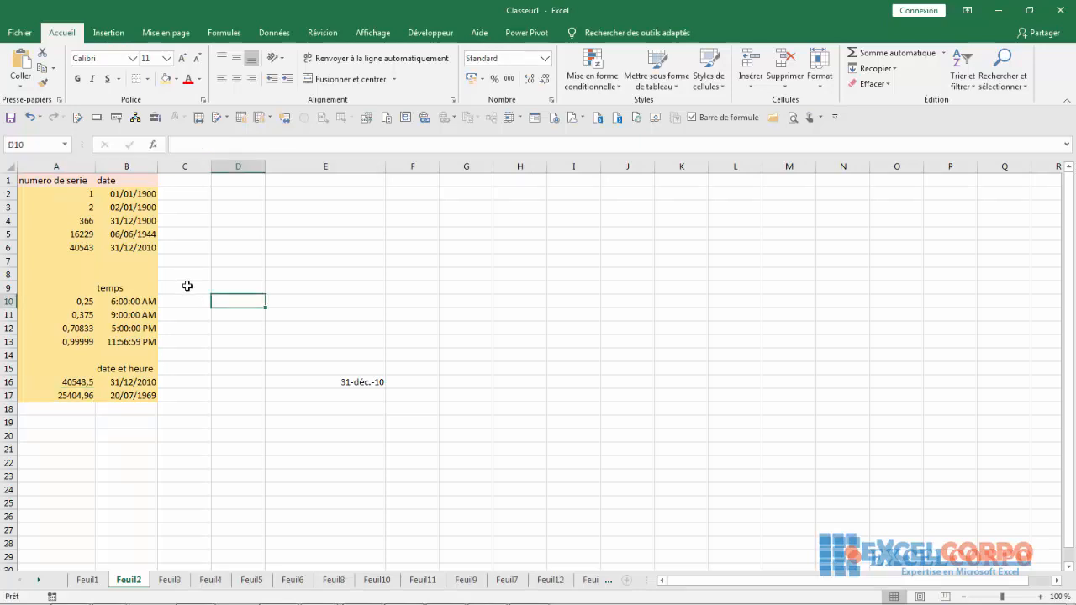
pyautogui.click(187, 286)
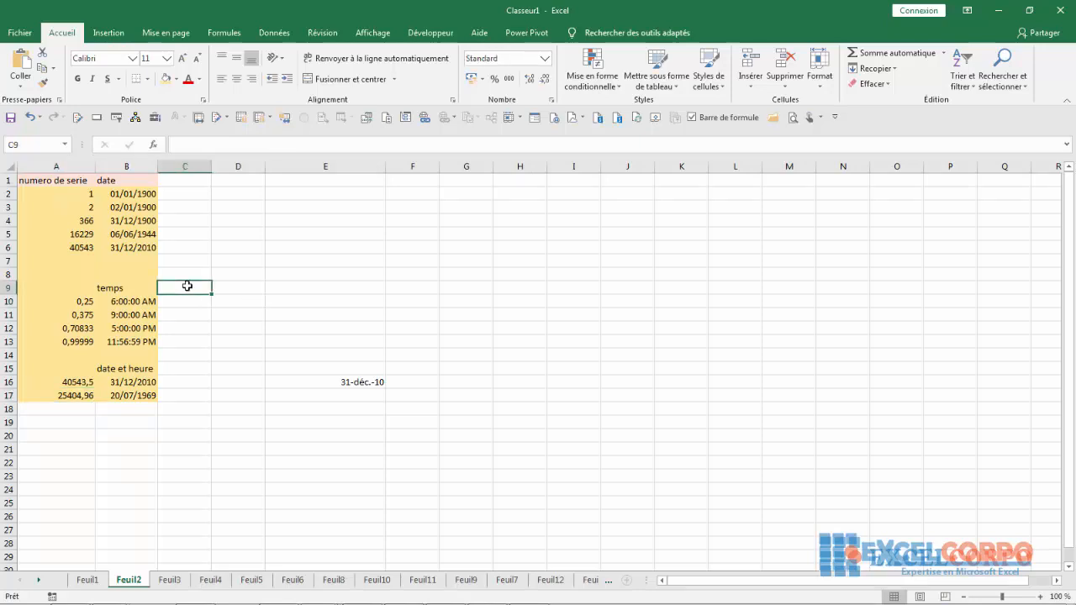
pyautogui.click(118, 383)
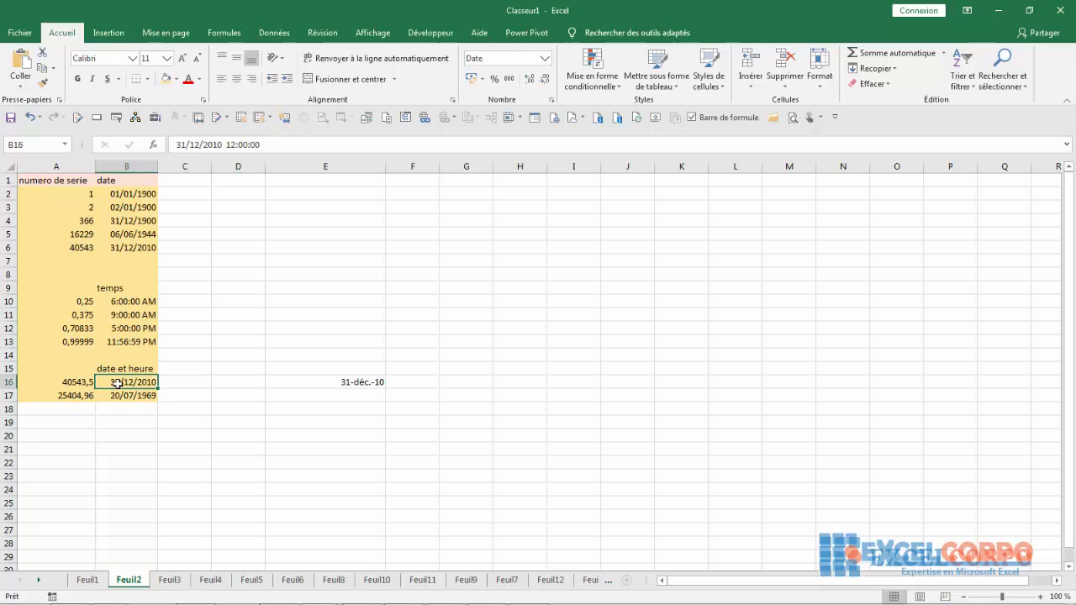
pyautogui.click(66, 398)
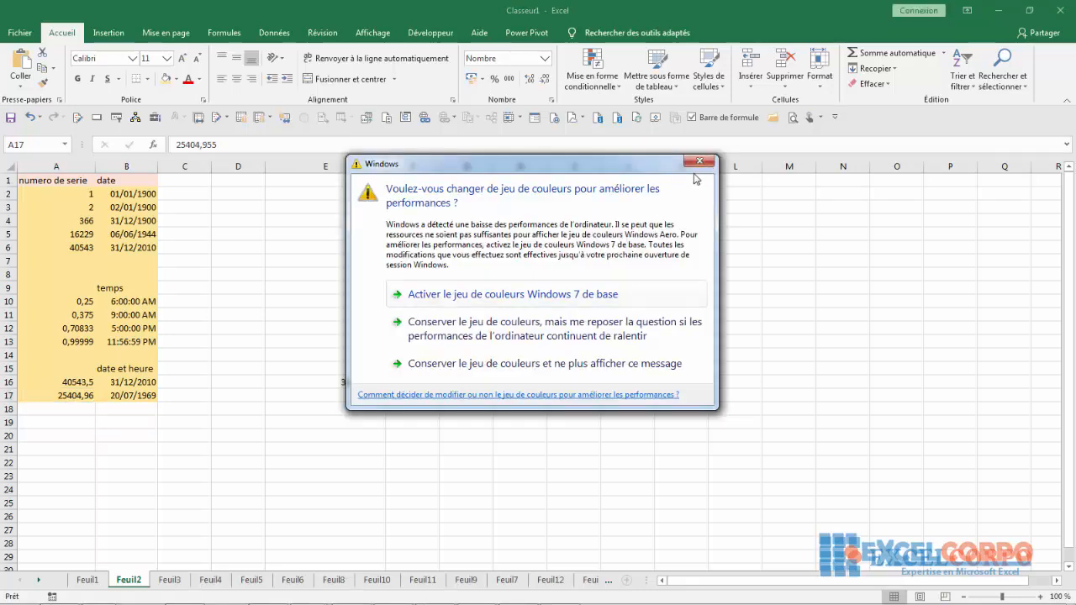
pyautogui.click(692, 166)
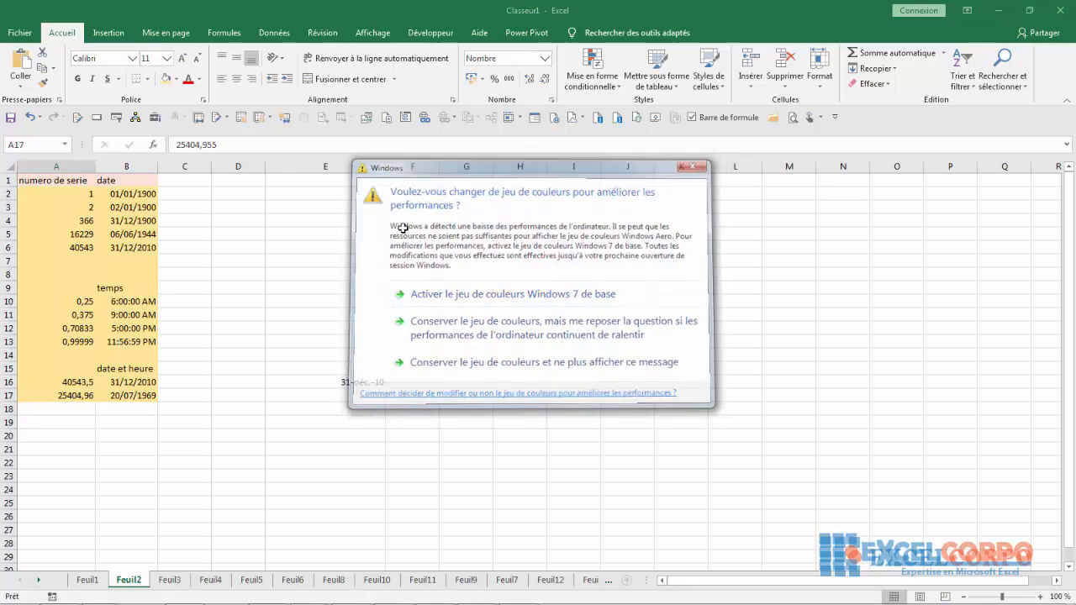
pyautogui.click(67, 436)
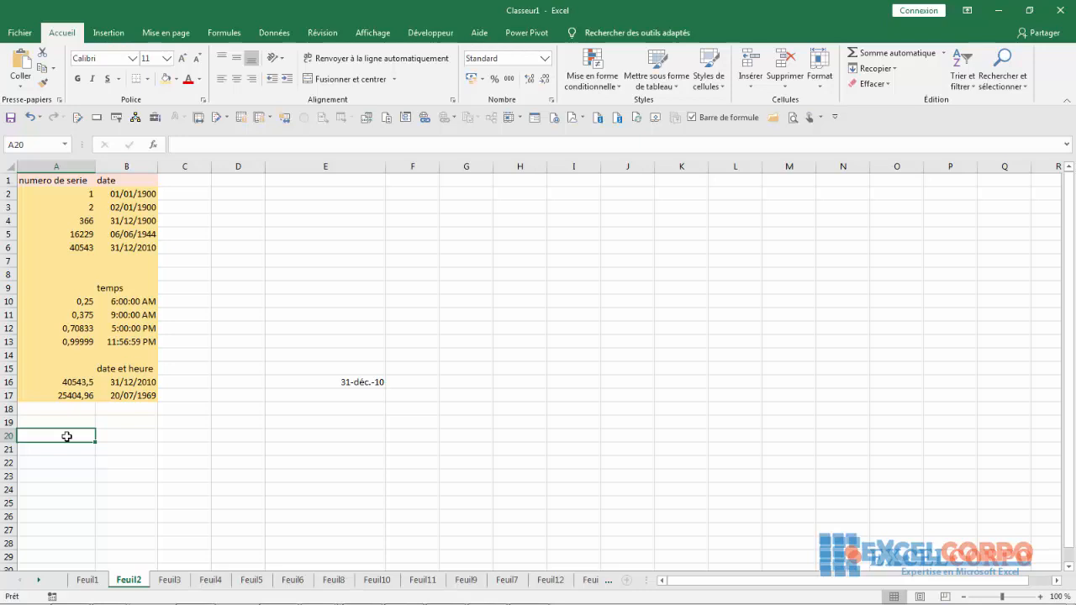
pyautogui.click(84, 396)
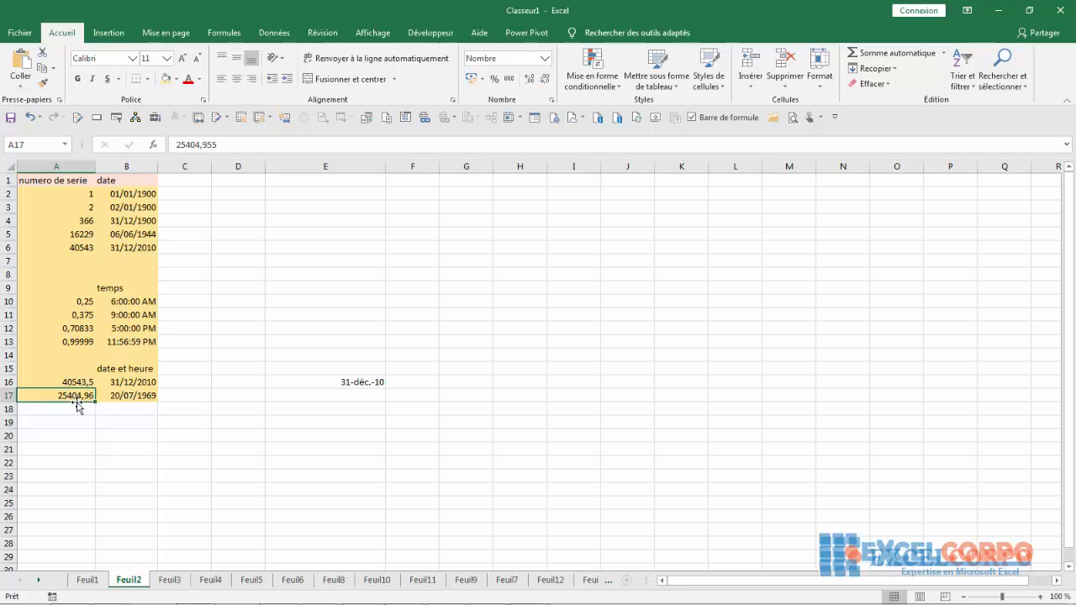
pyautogui.click(119, 400)
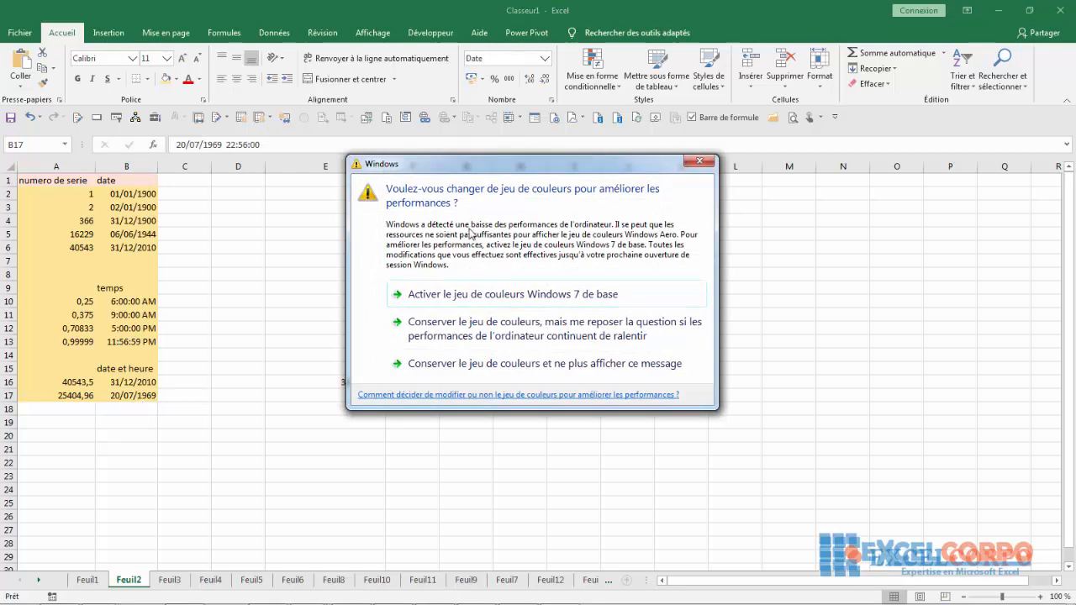
pyautogui.click(698, 161)
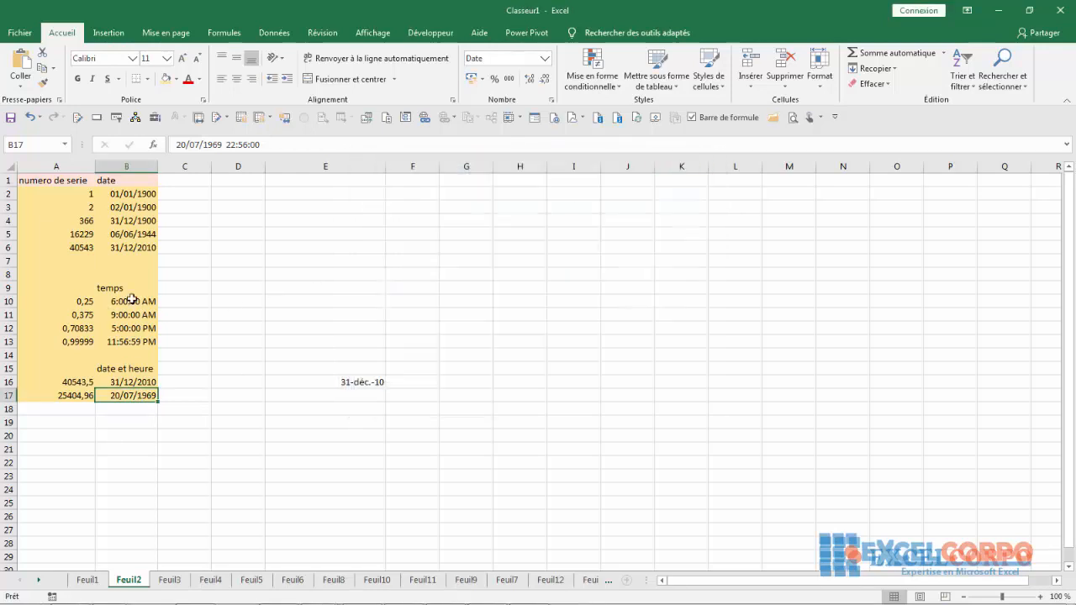
# Open the cell format settings for A17, uncover the table behind them, and choose the Date category
pyautogui.rightClick(120, 395)
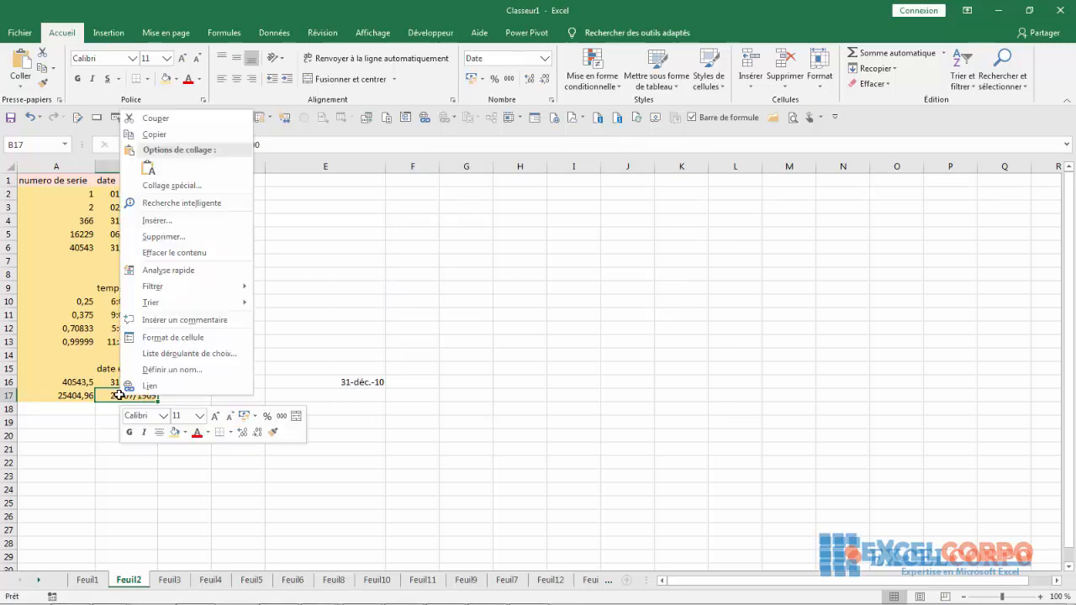
pyautogui.press('Escape')
pyautogui.click(65, 397)
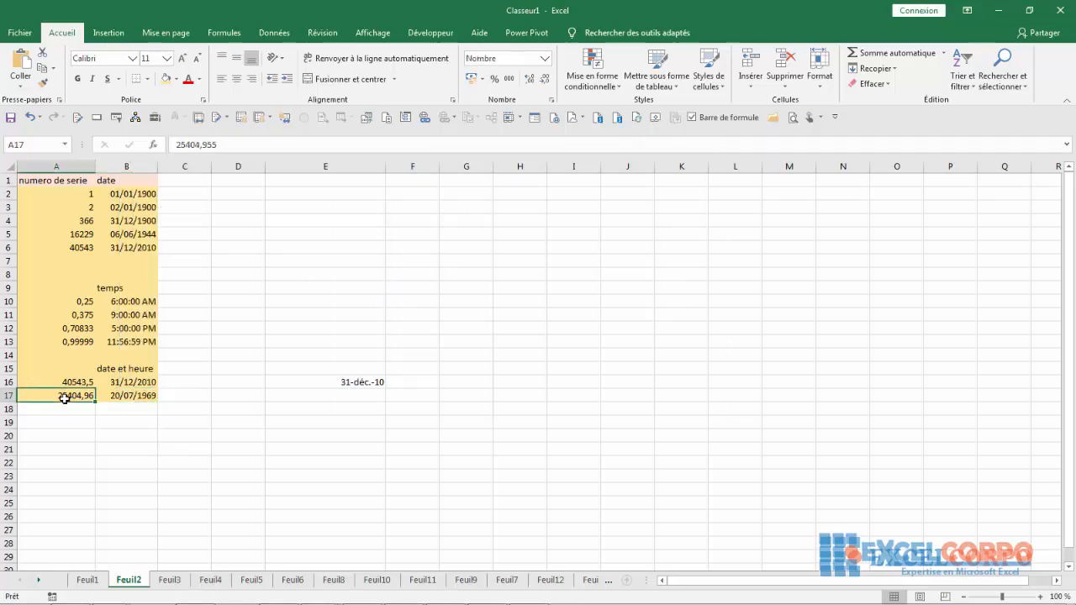
pyautogui.rightClick(64, 396)
pyautogui.click(115, 339)
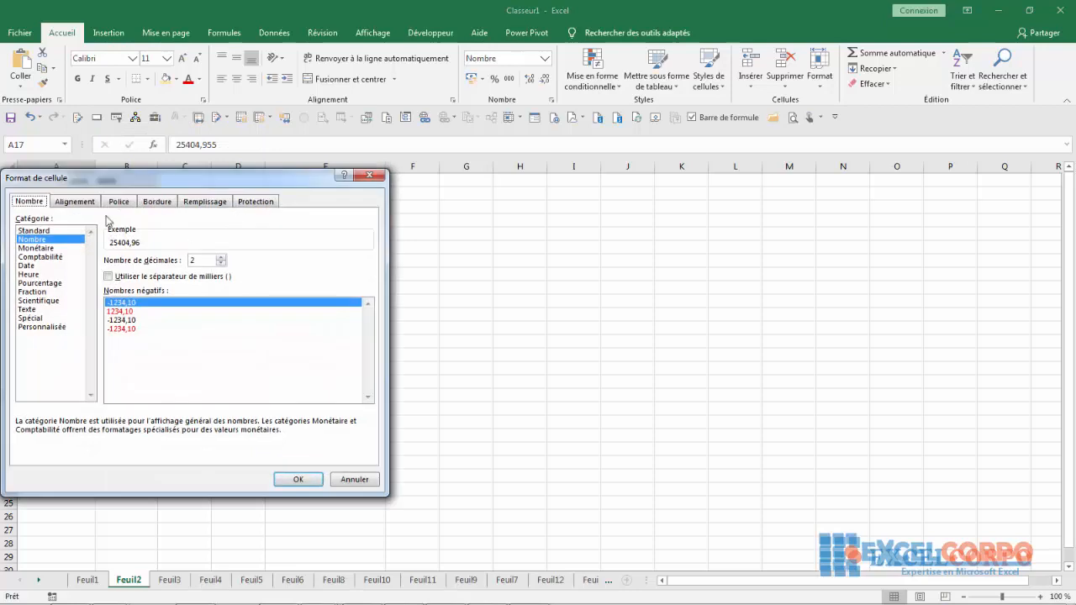
pyautogui.moveTo(98, 181); pyautogui.dragTo(340, 193)
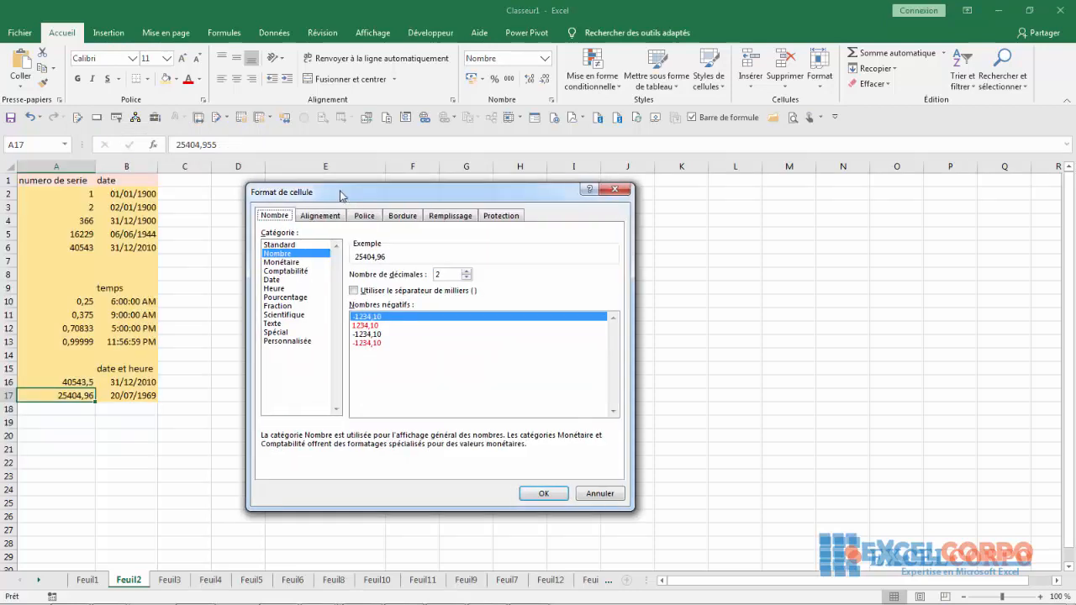
pyautogui.click(281, 280)
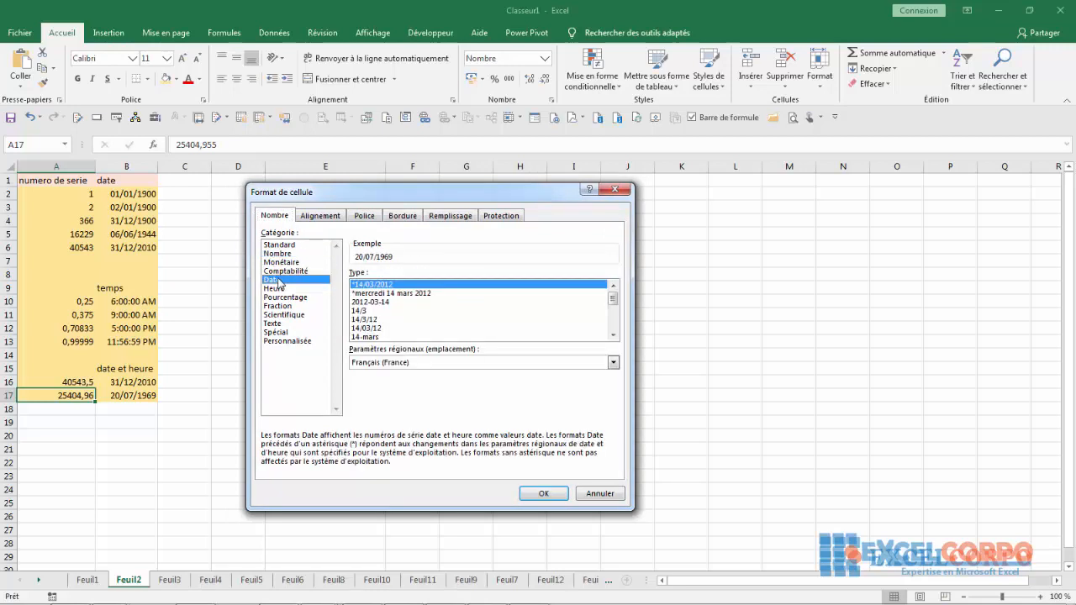
# Preview A17's serial number in several Date types, including *mercredi 14 mars 2012, 14/3/12 and 14/03/12, and under the Heure category
pyautogui.click(381, 293)
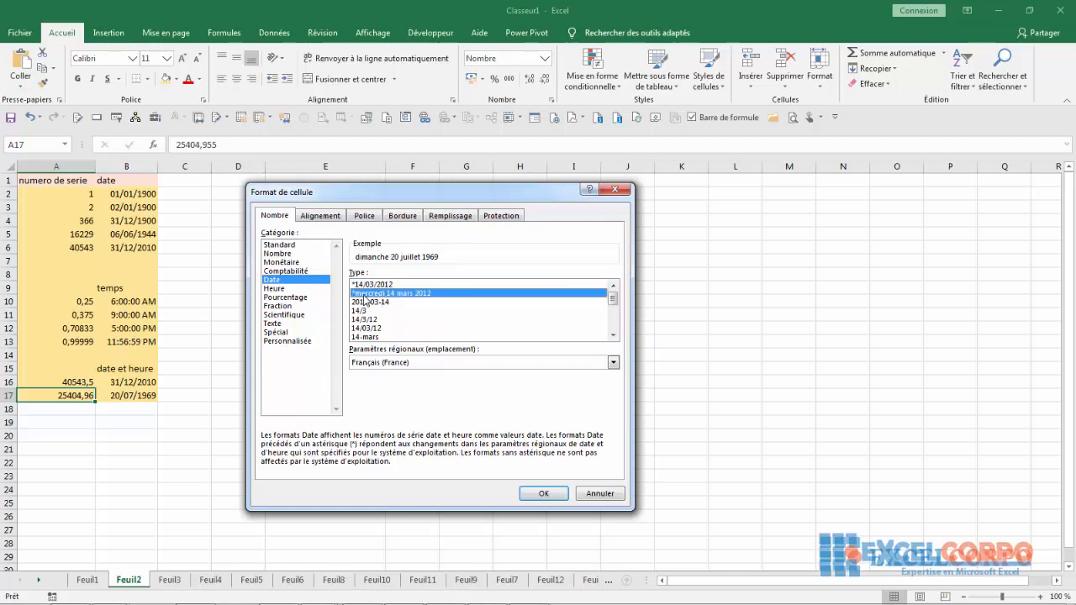
pyautogui.click(363, 285)
pyautogui.click(383, 294)
pyautogui.click(362, 311)
pyautogui.click(361, 320)
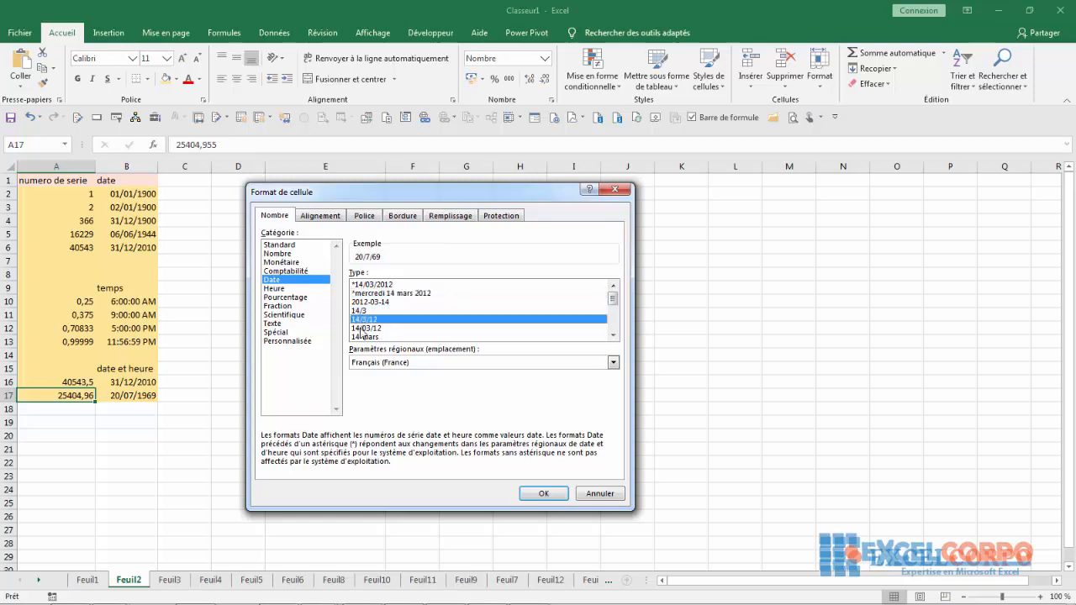
pyautogui.click(362, 329)
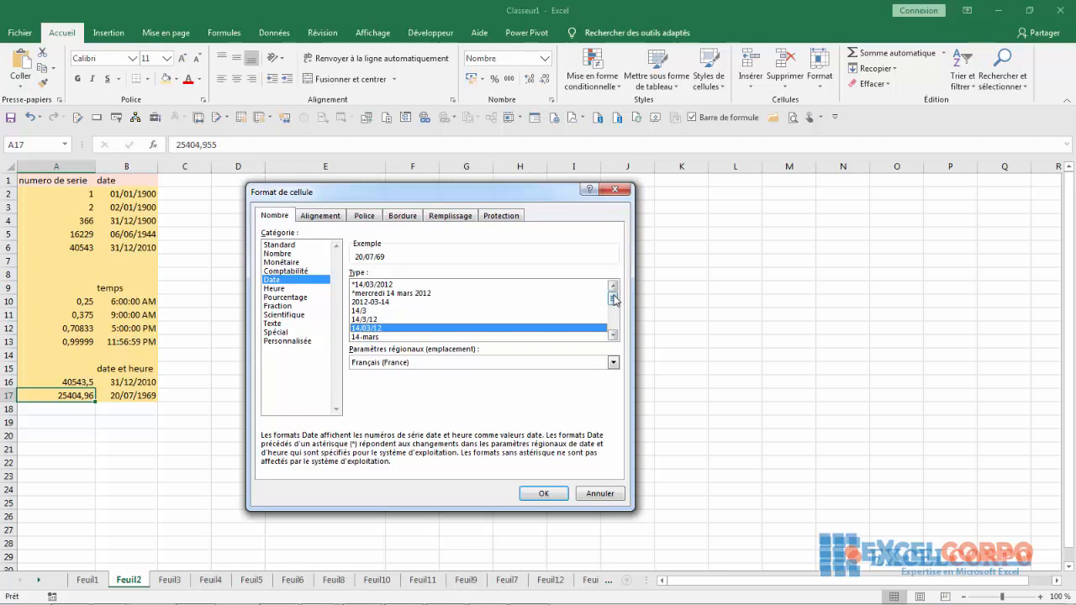
pyautogui.click(324, 289)
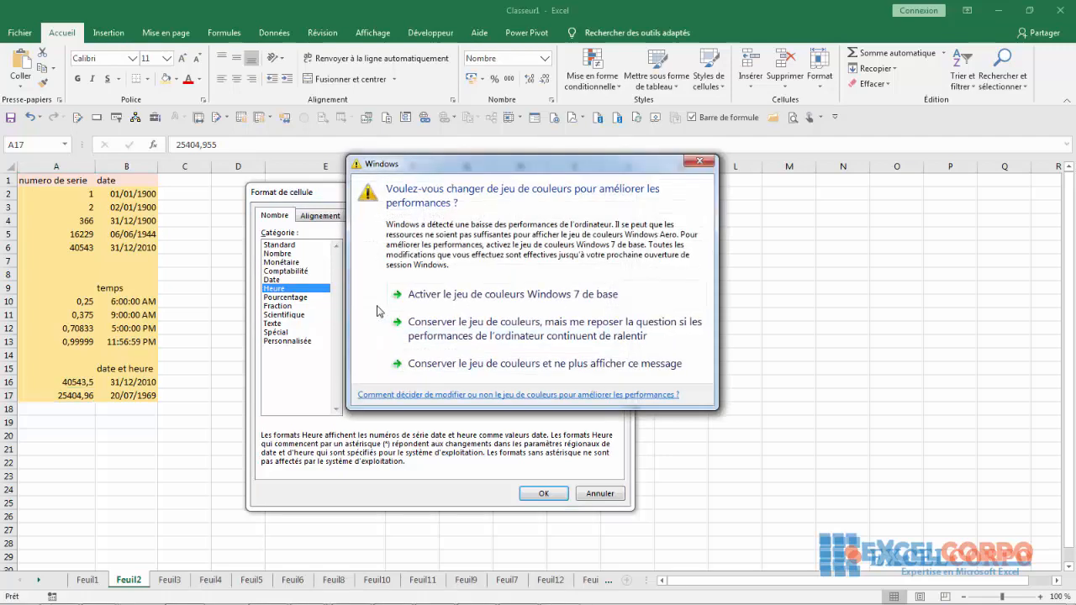
pyautogui.click(700, 162)
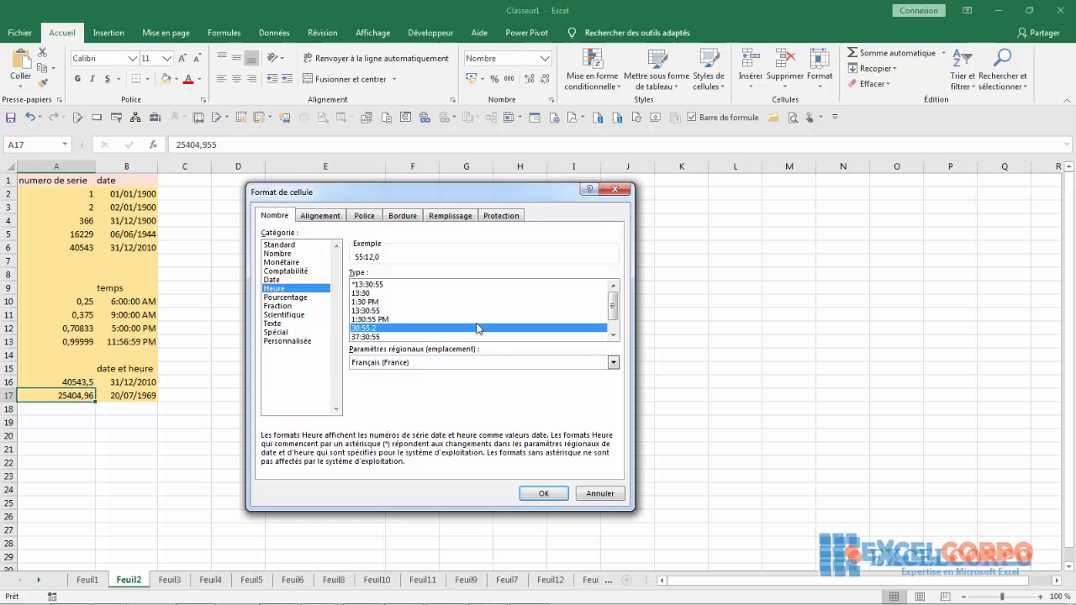
# Apply the combined date and time type 14/3/12 1:30 PM from the Date category to A17
pyautogui.click(269, 280)
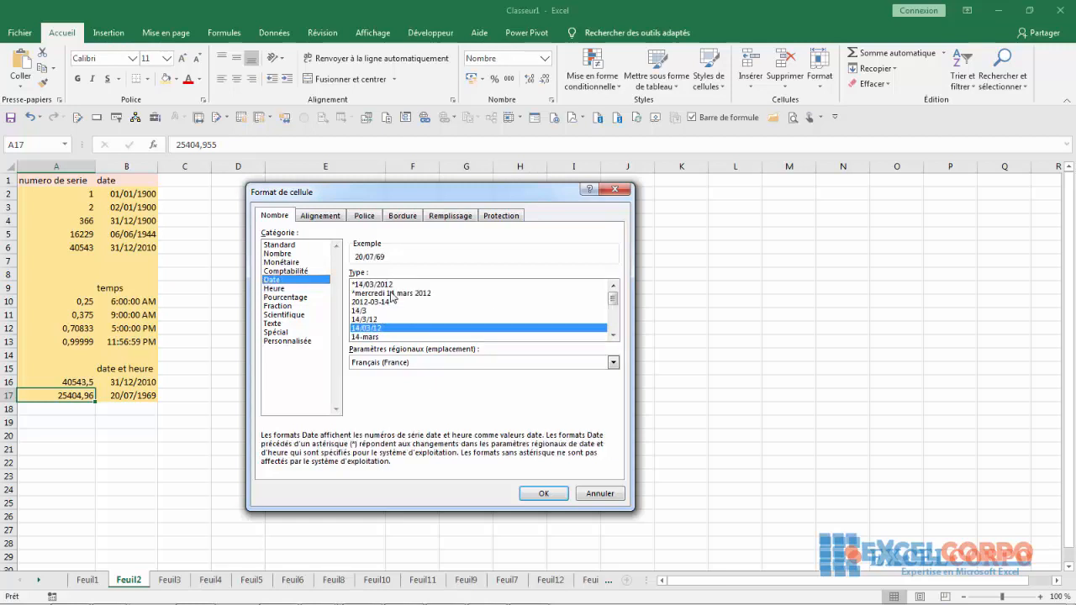
pyautogui.click(614, 334)
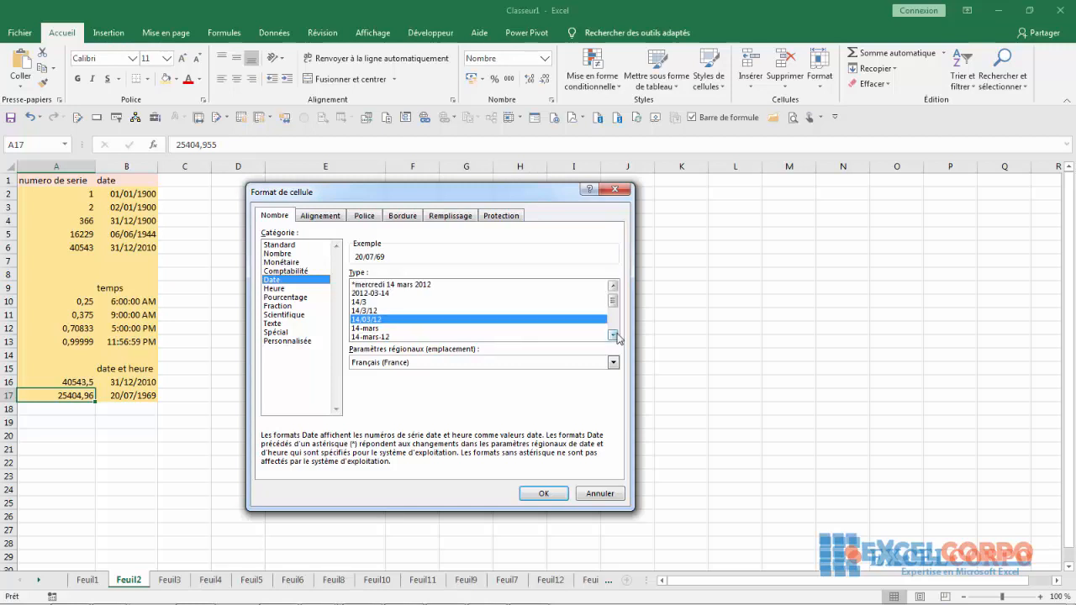
pyautogui.click(614, 335)
pyautogui.click(614, 335)
pyautogui.click(614, 334)
pyautogui.click(614, 334)
pyautogui.click(614, 335)
pyautogui.click(614, 335)
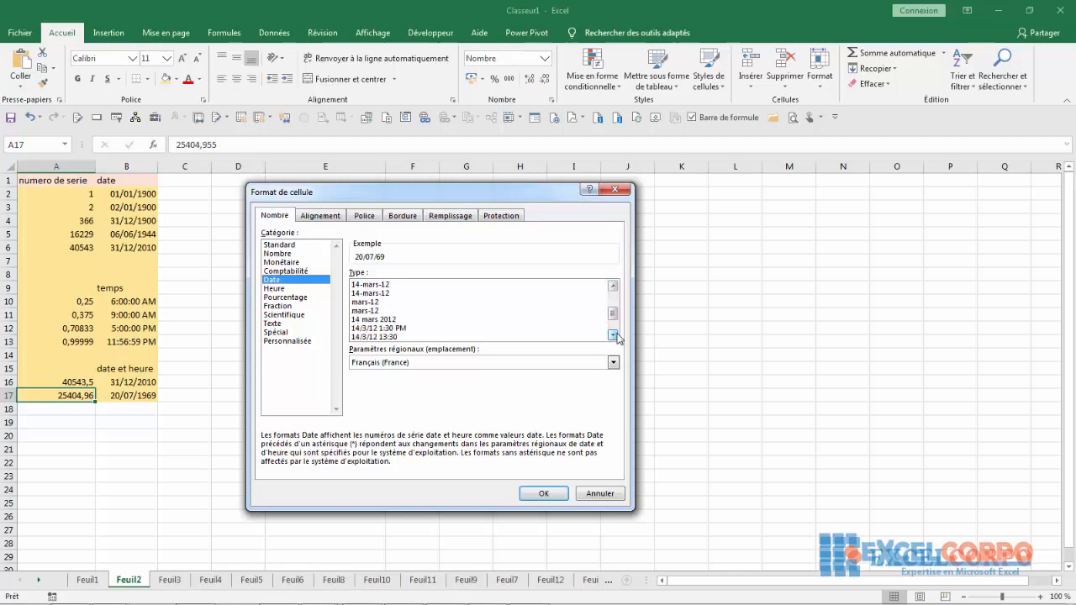
pyautogui.click(614, 335)
pyautogui.click(395, 321)
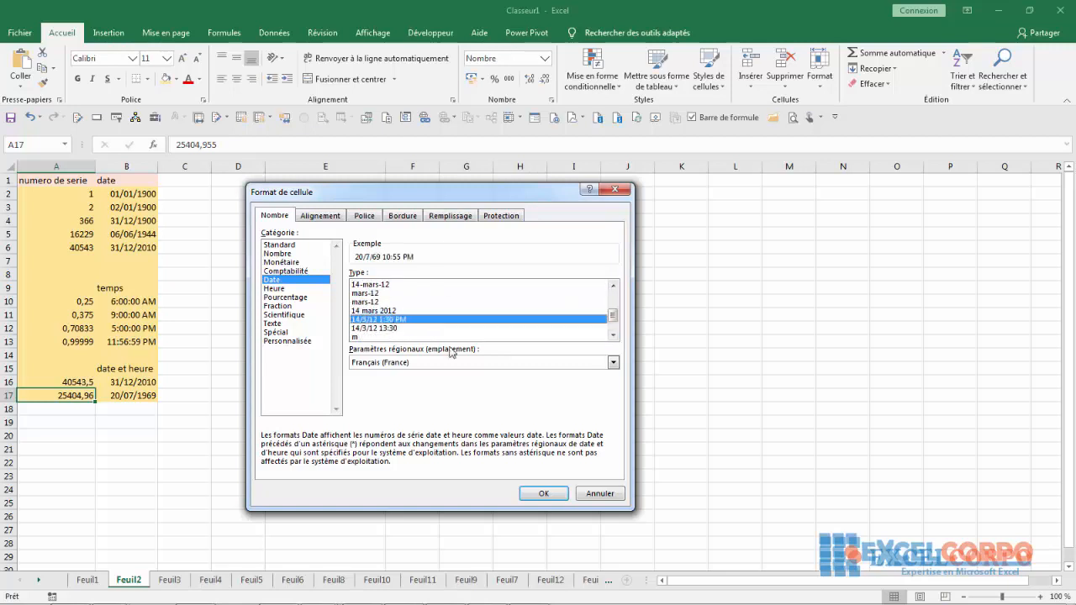
pyautogui.click(544, 493)
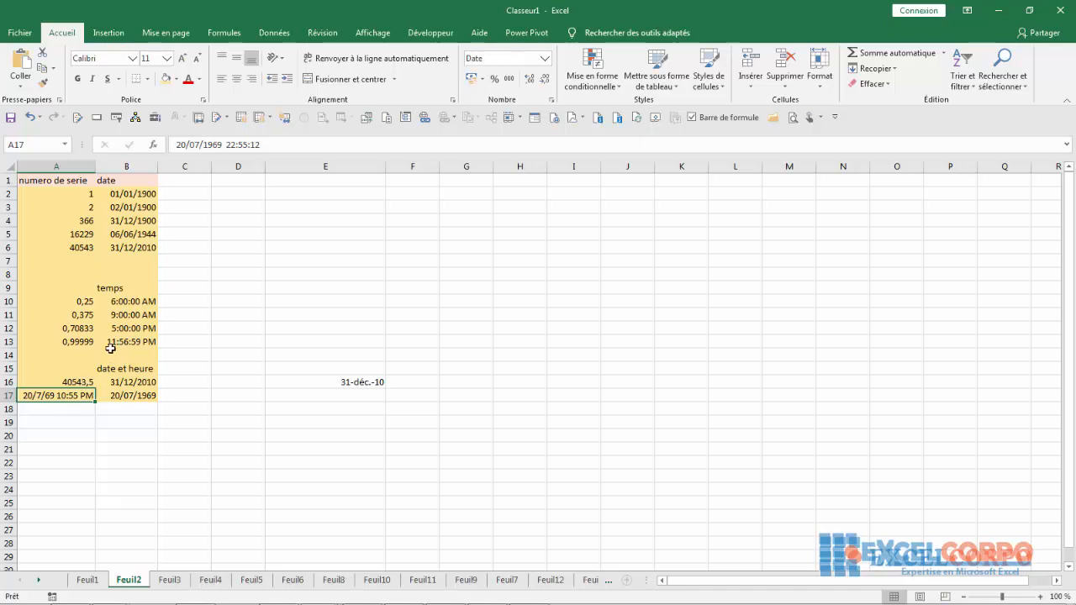
# Compare the underlying contents of the date cells B16 and E16
pyautogui.click(117, 382)
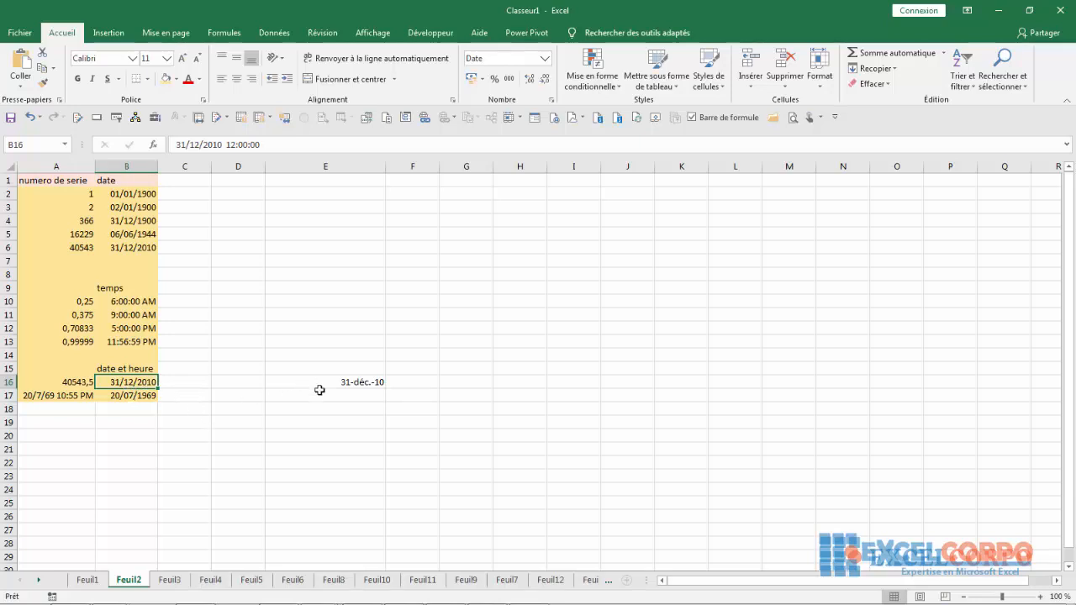
pyautogui.click(363, 384)
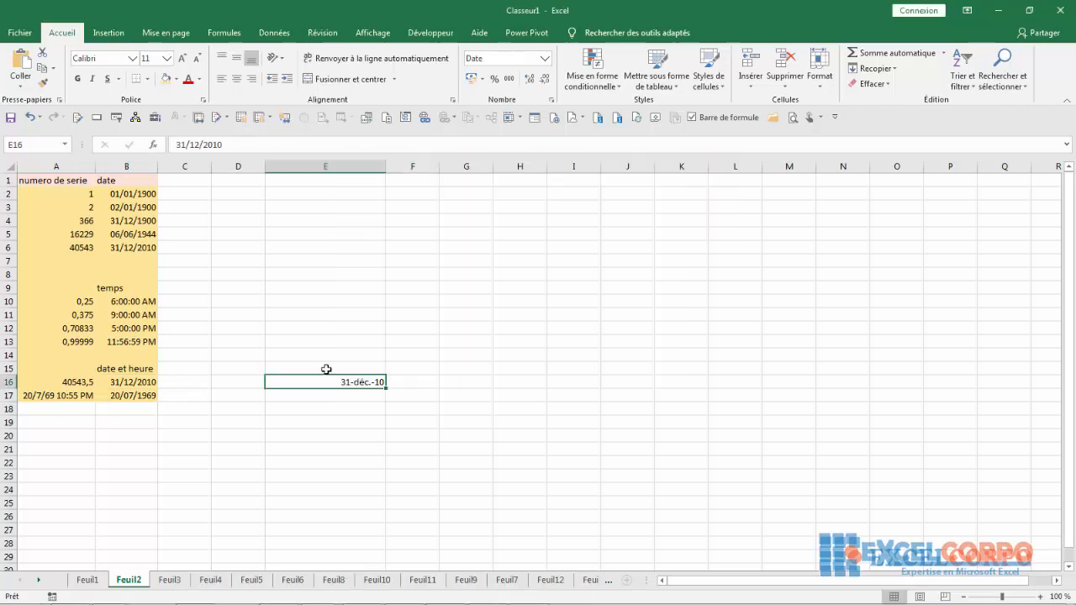
# Enter the date 31/12/2010 in E15 and compare it with the underlying contents of E16
pyautogui.click(326, 369)
pyautogui.write('31/1')
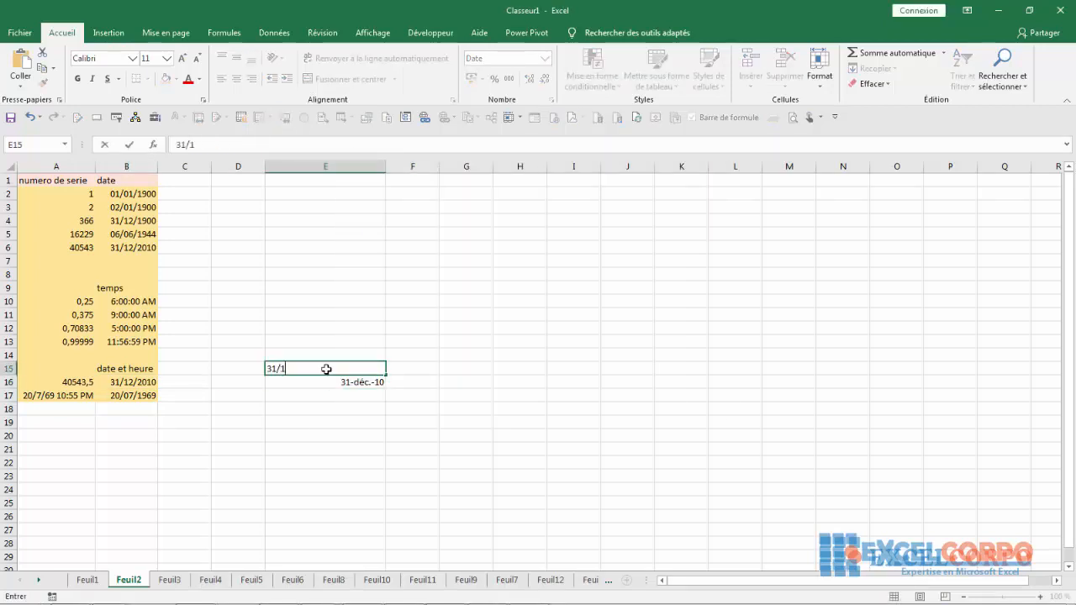
pyautogui.write('2/2010')
pyautogui.press('Return')
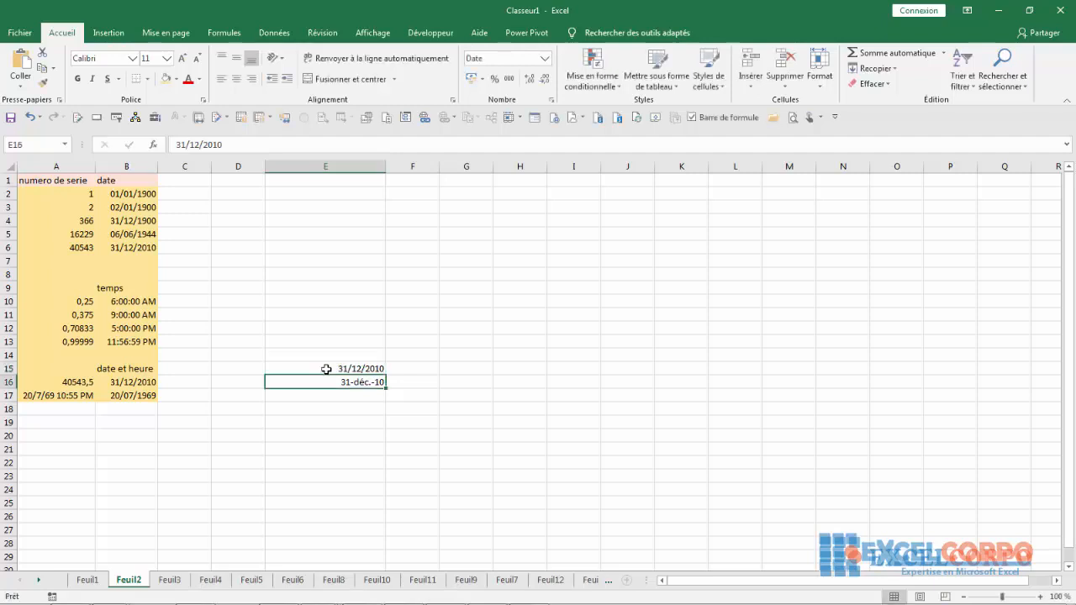
pyautogui.click(192, 144)
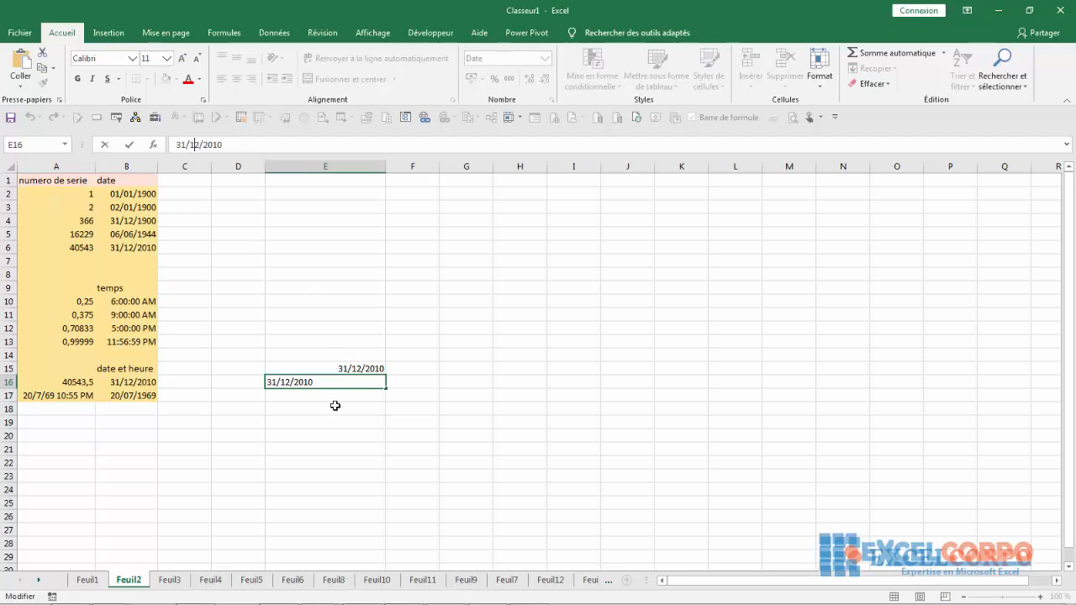
pyautogui.press('Return')
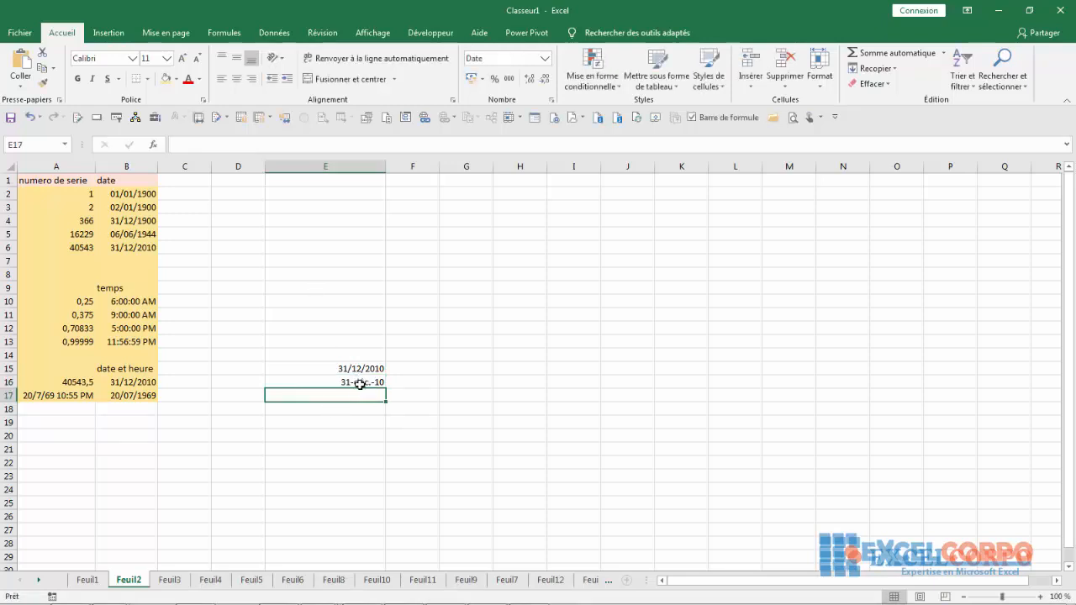
pyautogui.click(360, 384)
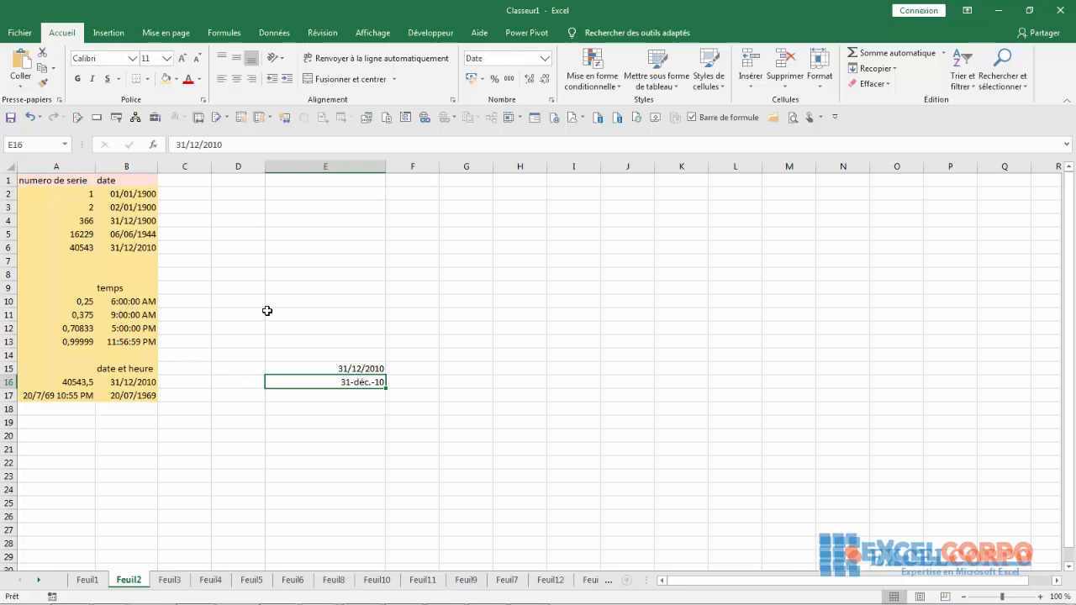
# Enter 12 10 with a space in E12 and the time 12:10 with a colon in E13
pyautogui.click(300, 324)
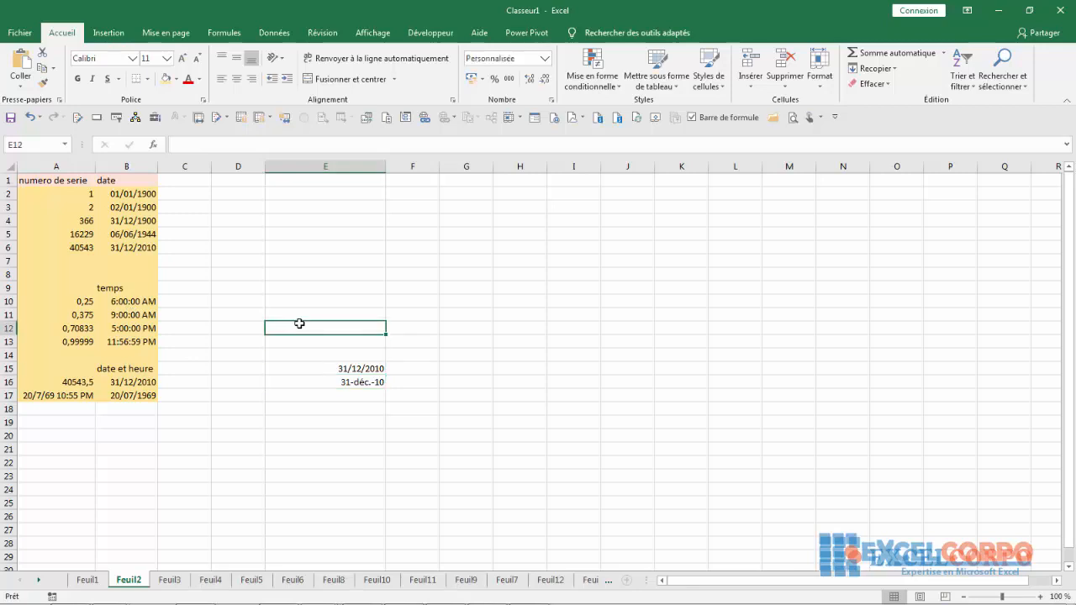
pyautogui.write('12')
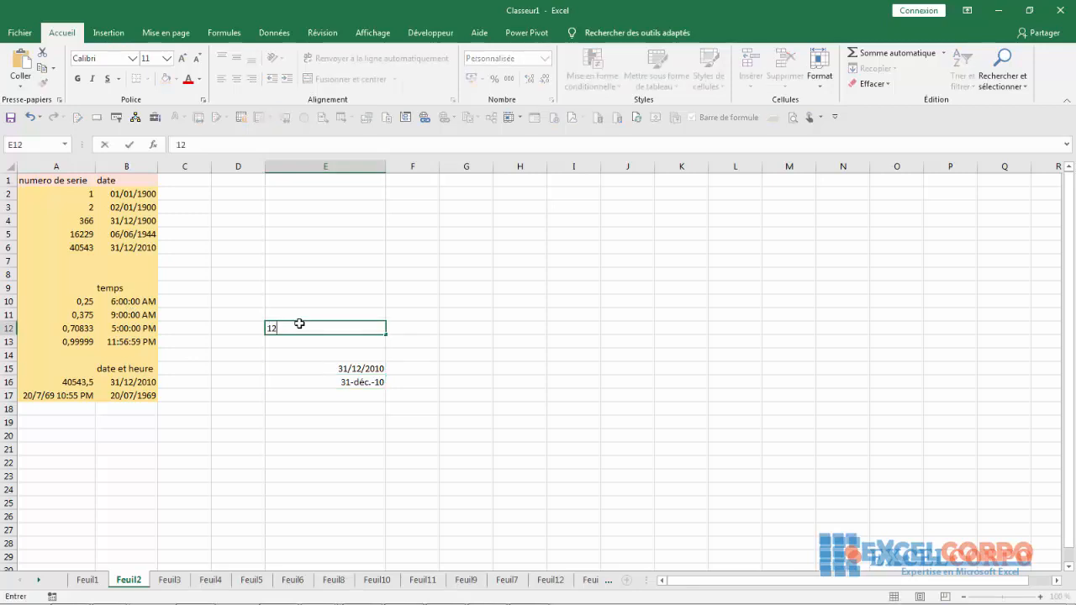
pyautogui.write(' 10')
pyautogui.press('Return')
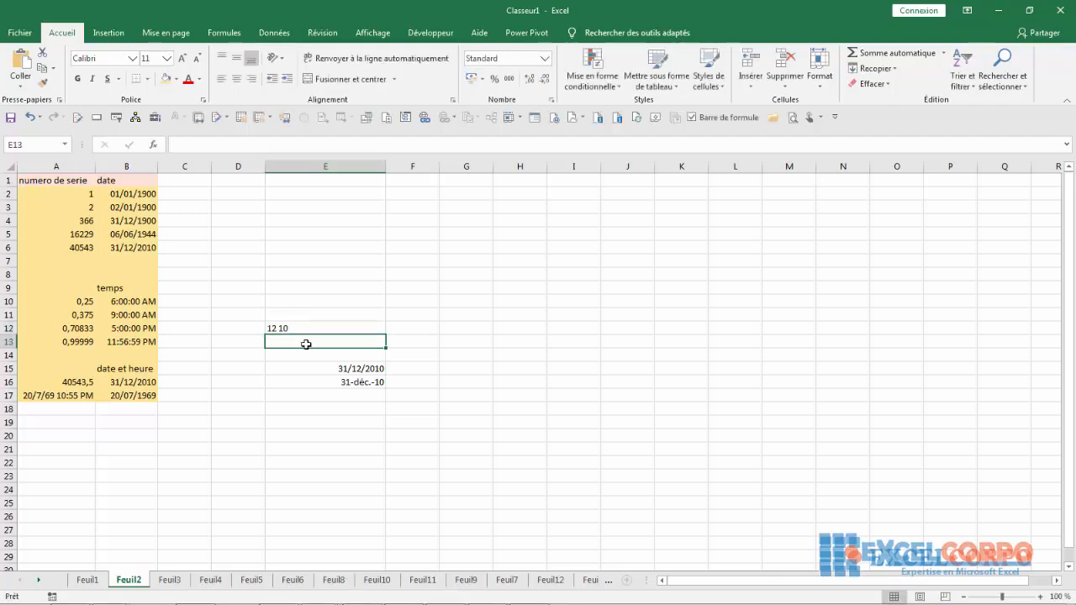
pyautogui.write('12')
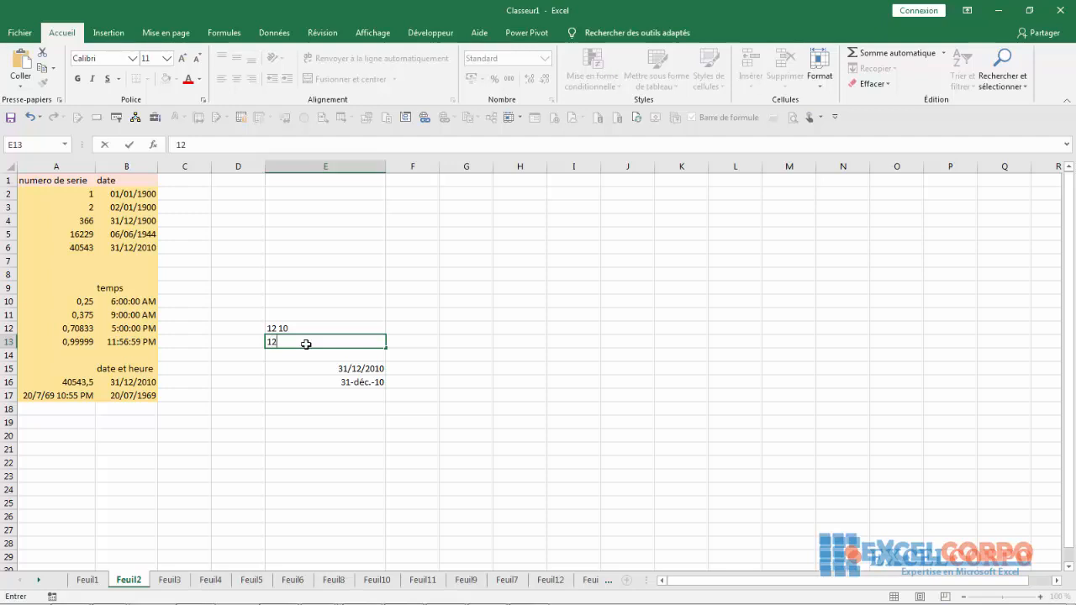
pyautogui.write(':10')
pyautogui.press('Return')
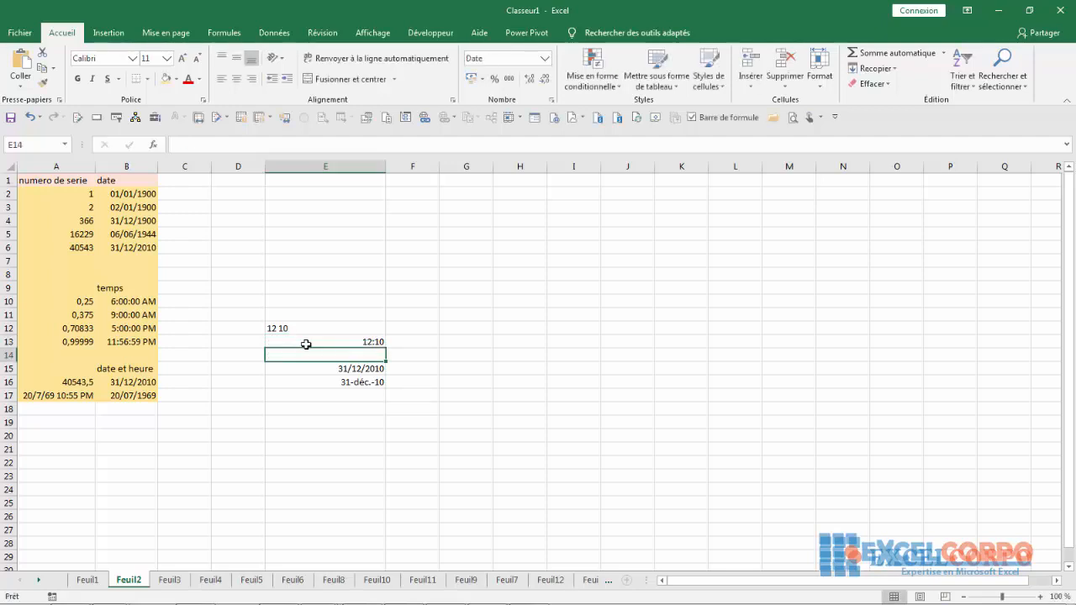
# Examine the underlying contents of E13, E15, B16, A17 and E16, closing the Windows colour scheme prompts without changing the scheme
pyautogui.click(319, 339)
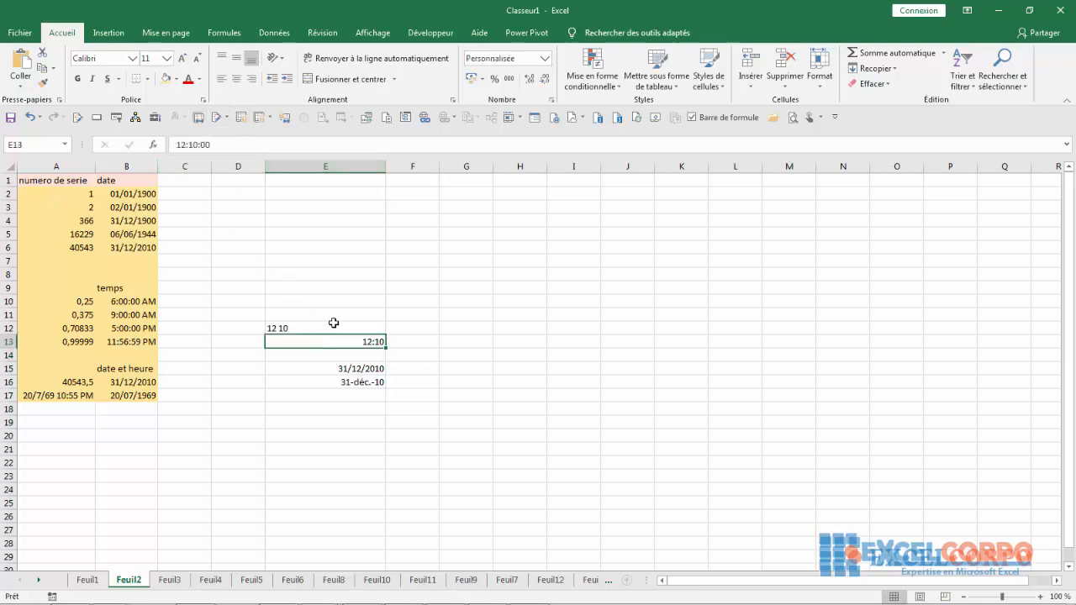
pyautogui.click(346, 366)
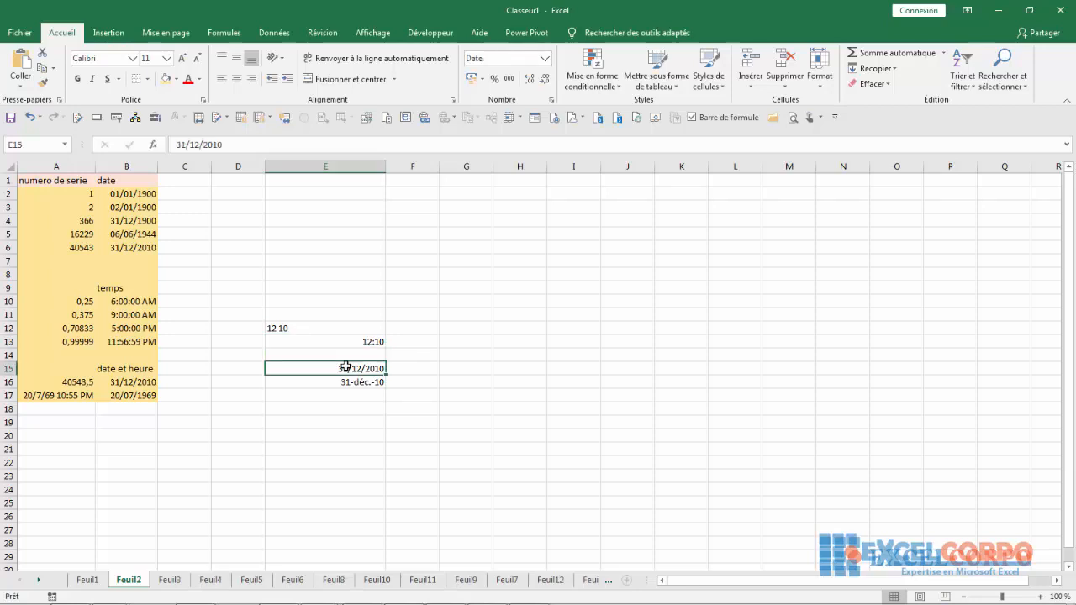
pyautogui.click(137, 381)
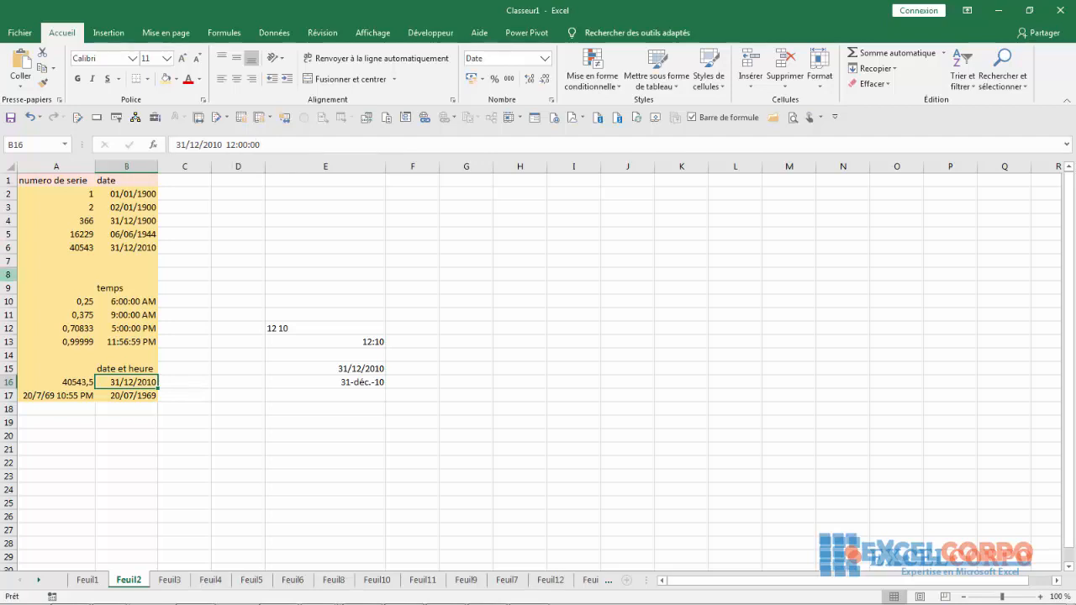
pyautogui.click(55, 399)
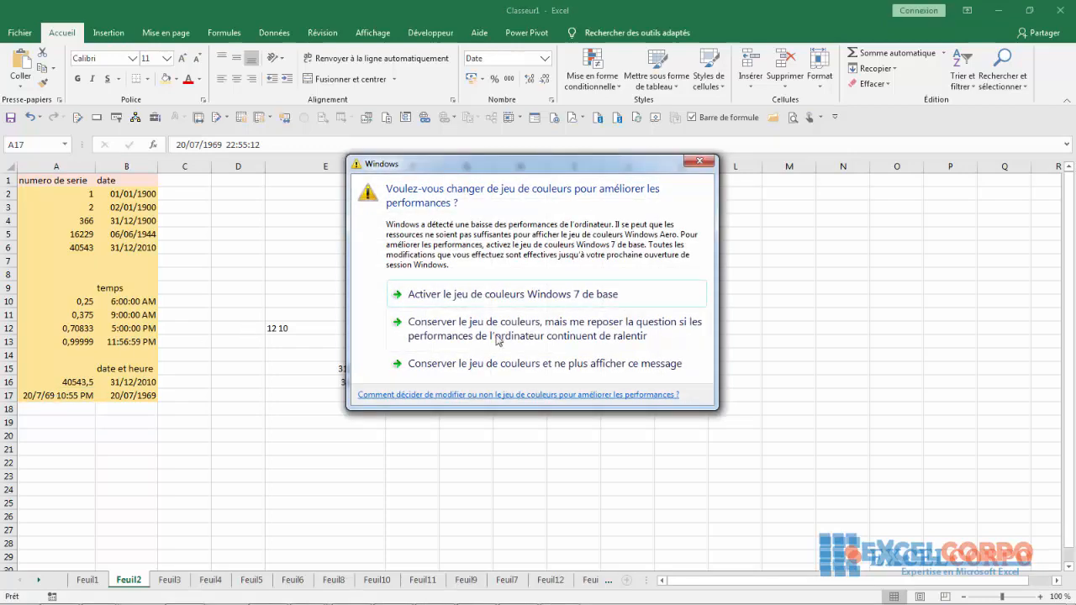
pyautogui.click(699, 160)
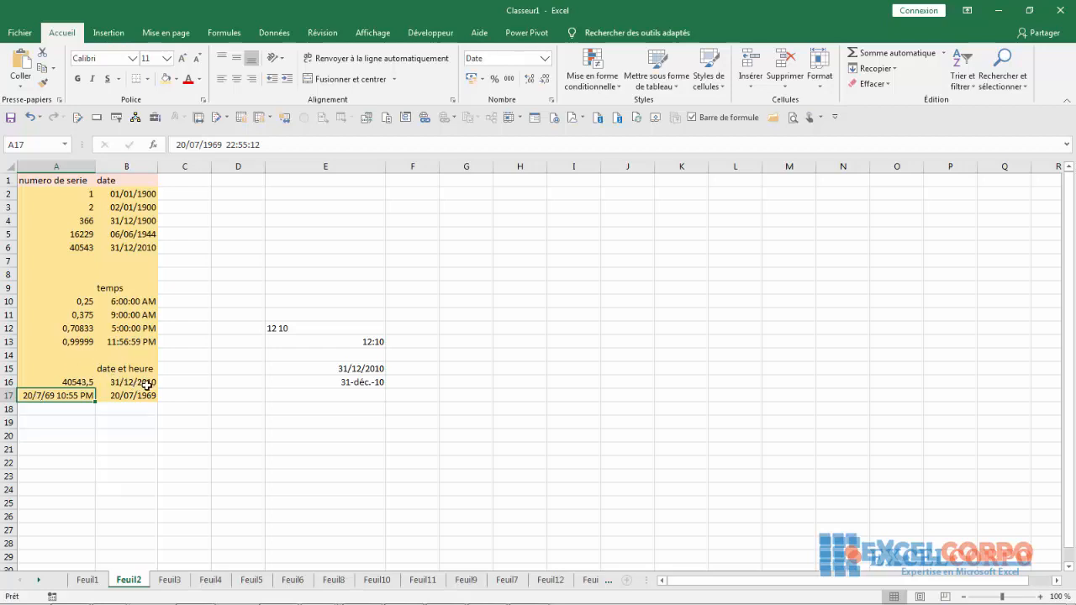
pyautogui.click(353, 383)
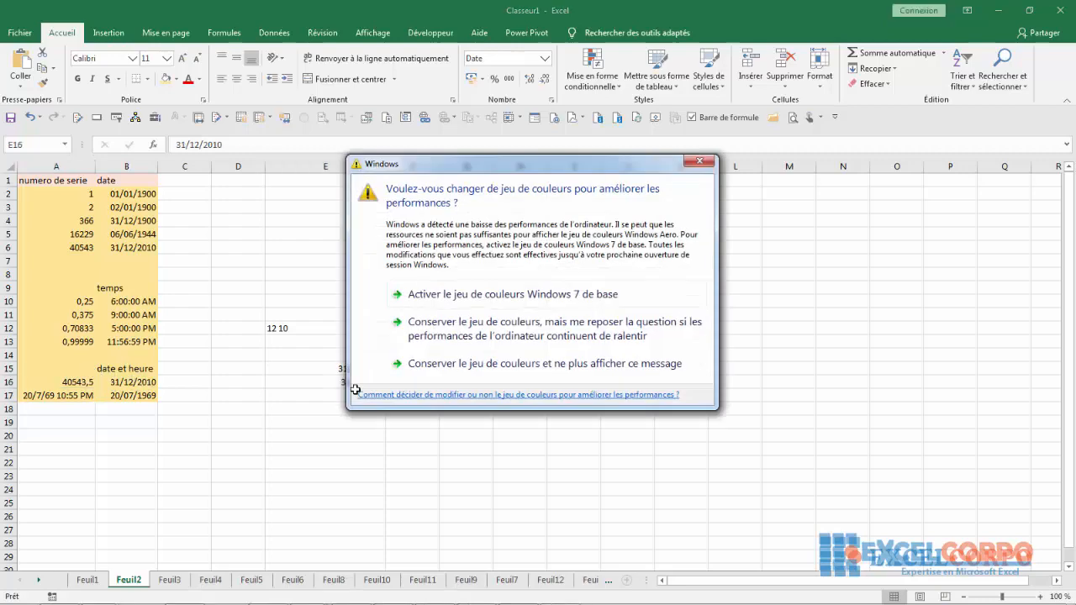
pyautogui.click(699, 164)
pyautogui.click(254, 403)
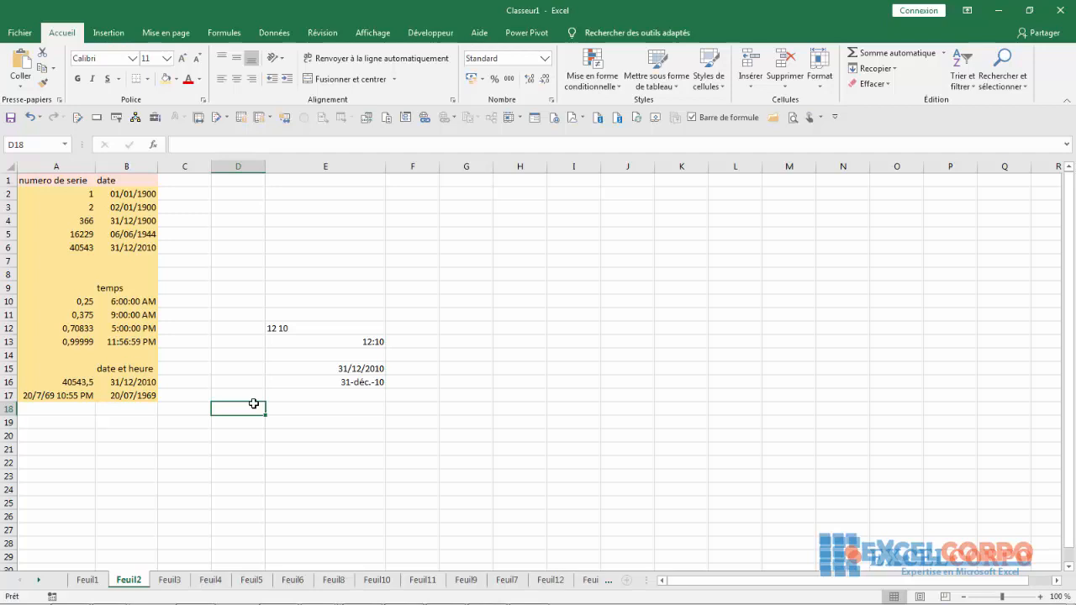
# Open the Région et langue settings under Horloge, langue et région in the Windows Control Panel and move the dialog toward the middle
pyautogui.click(16, 592)
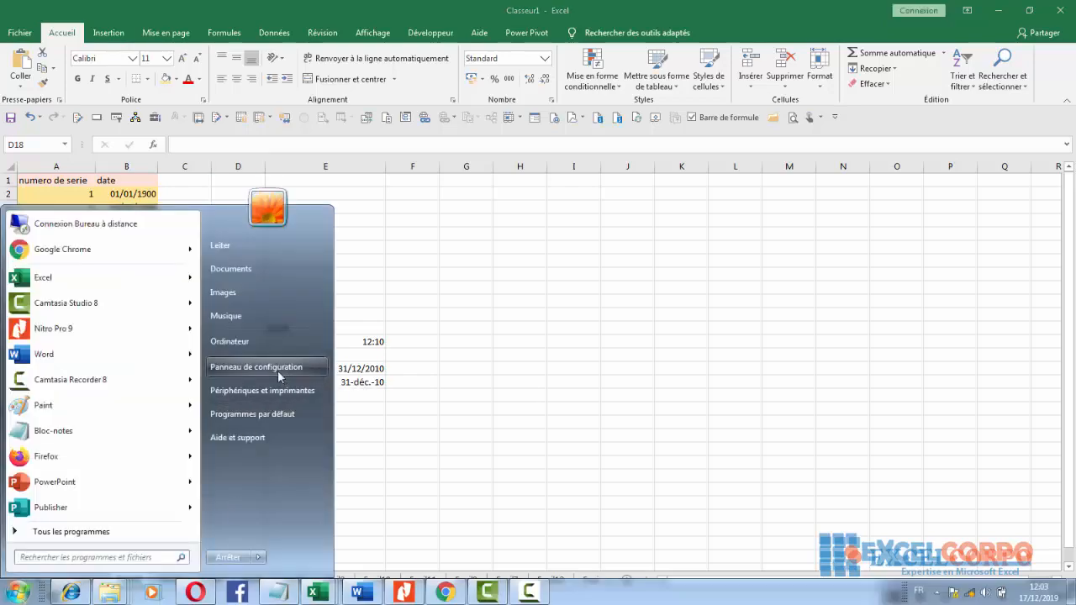
pyautogui.press('Escape')
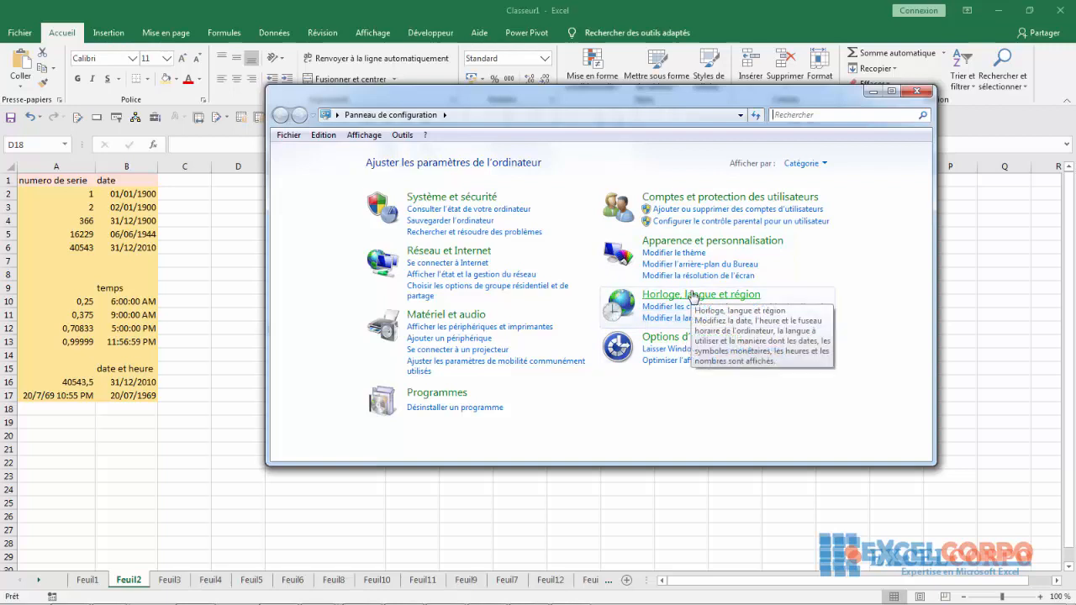
pyautogui.click(688, 296)
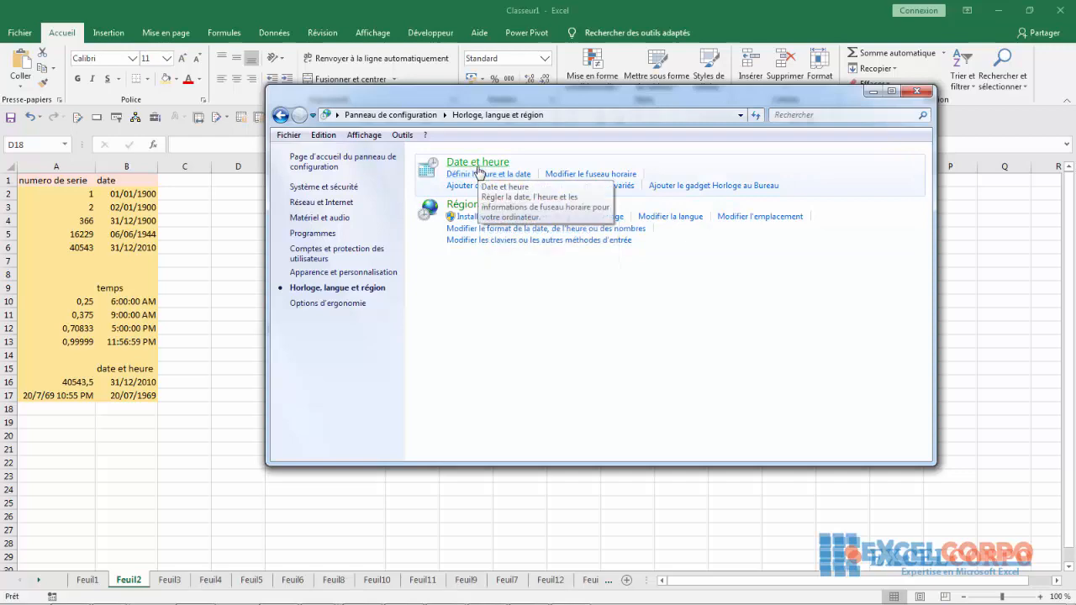
pyautogui.click(483, 205)
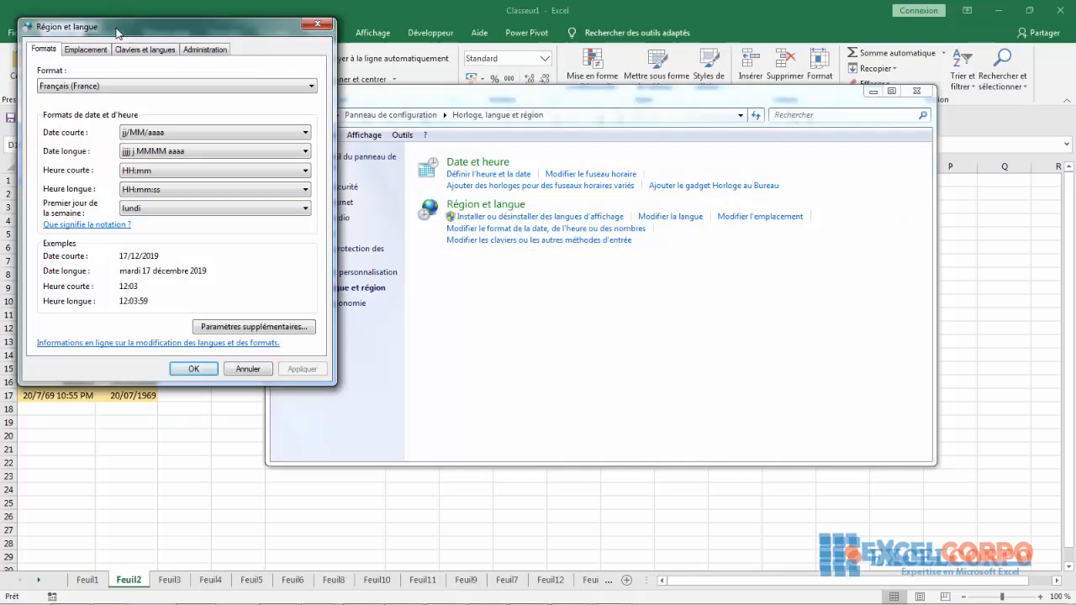
pyautogui.moveTo(117, 32); pyautogui.dragTo(323, 88)
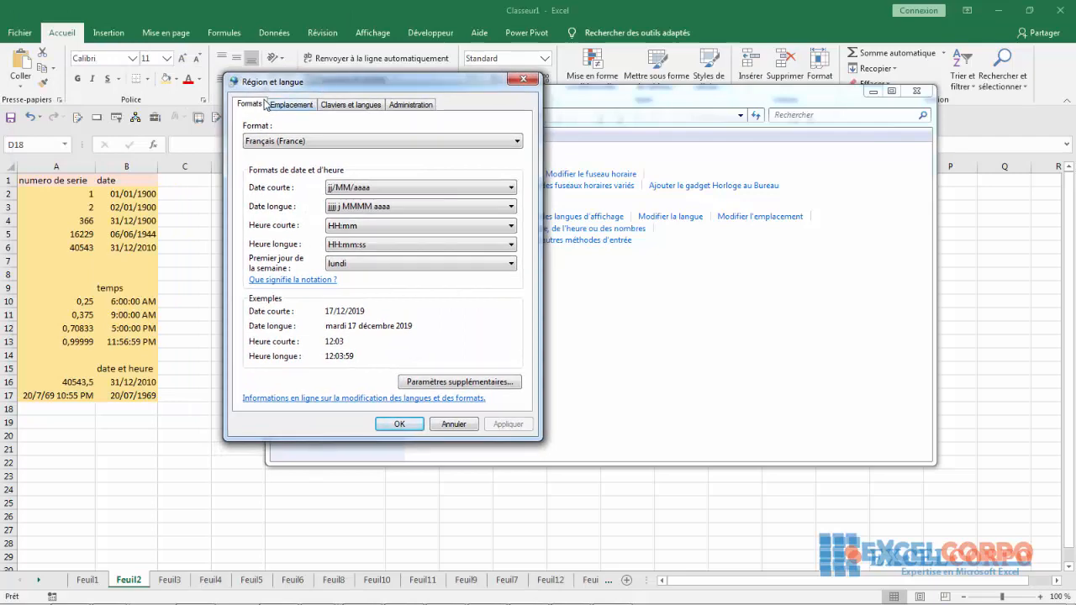
# In the additional date format settings, set the upper year of the two-digit year range to 2059
pyautogui.click(467, 384)
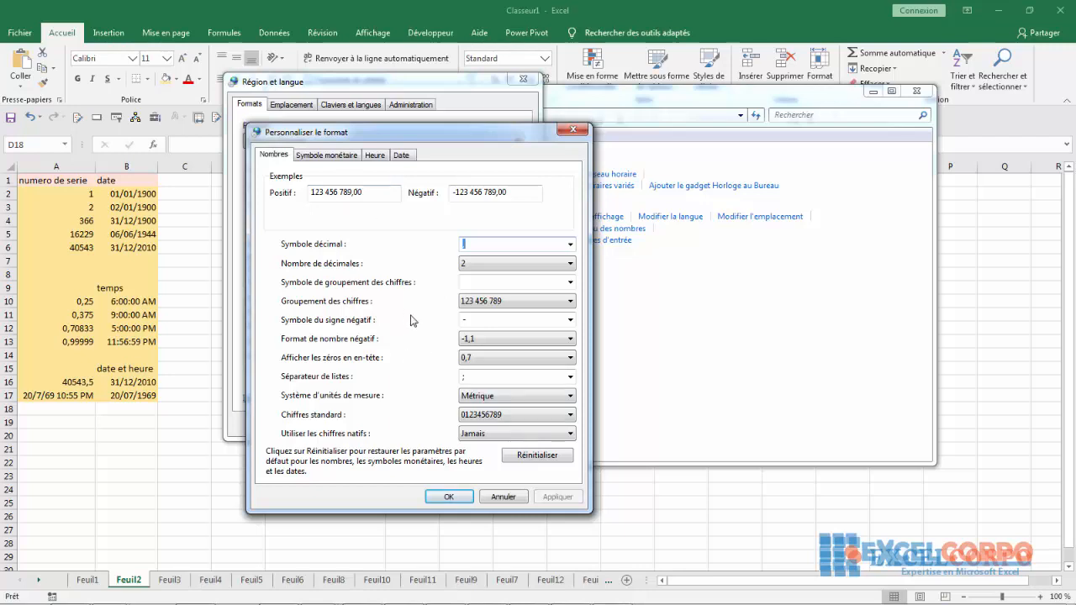
pyautogui.click(401, 155)
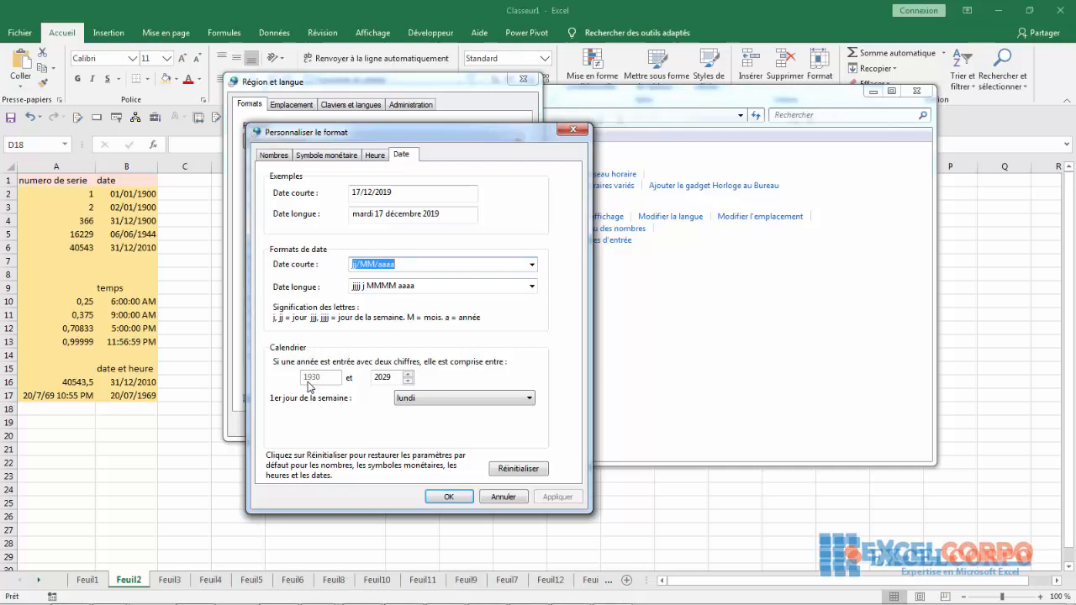
pyautogui.click(388, 378)
pyautogui.press('BackSpace')
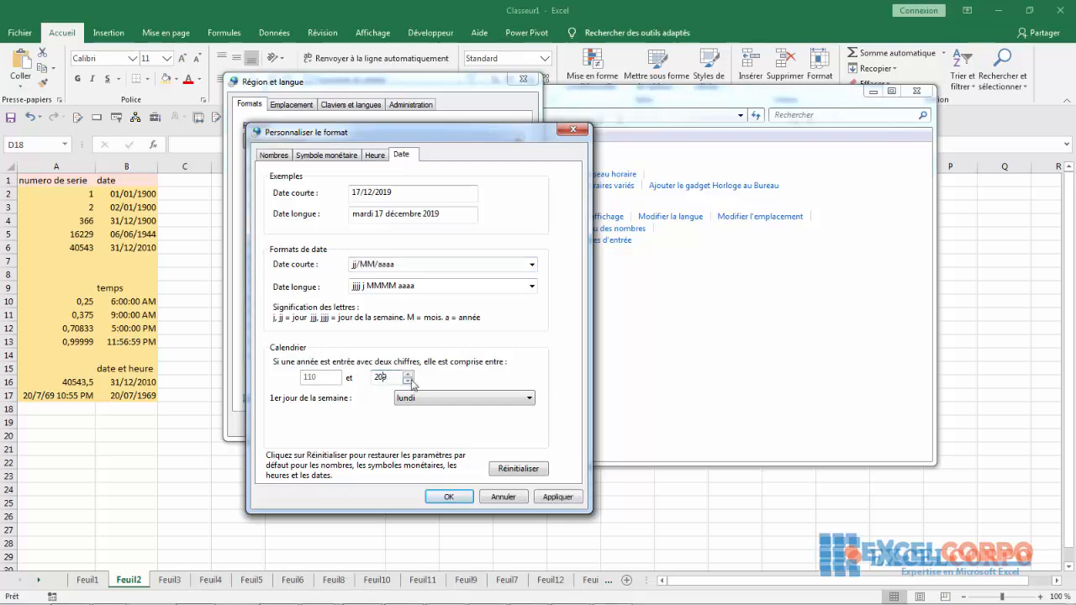
pyautogui.write('5')
pyautogui.write('9')
# Lower the two-digit year range's upper limit to 2056, raise it back to 2059, and confirm the regional settings
pyautogui.click(407, 381)
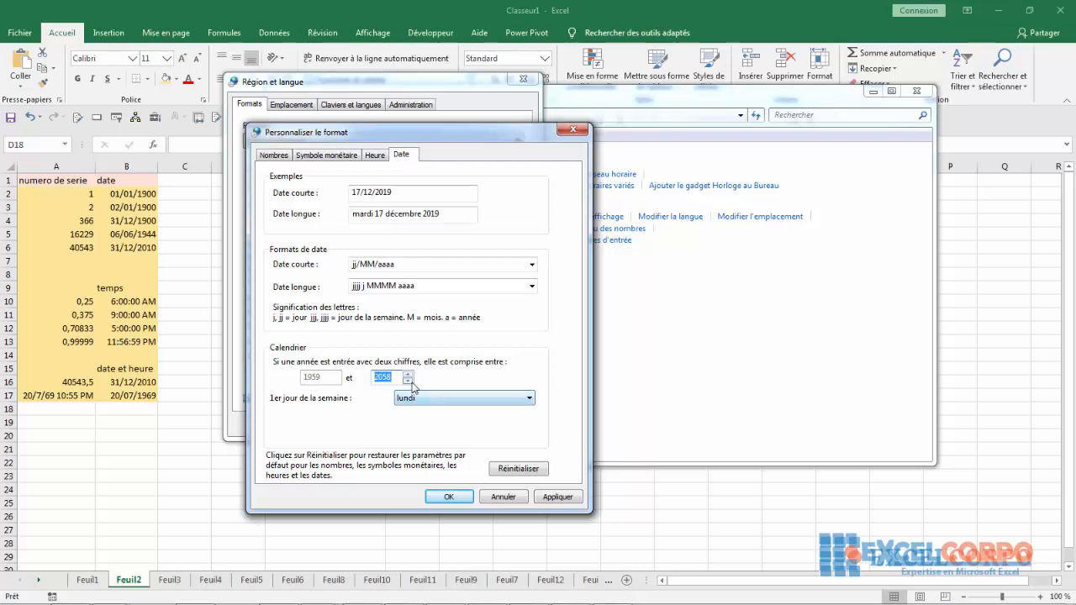
pyautogui.click(408, 381)
pyautogui.click(409, 382)
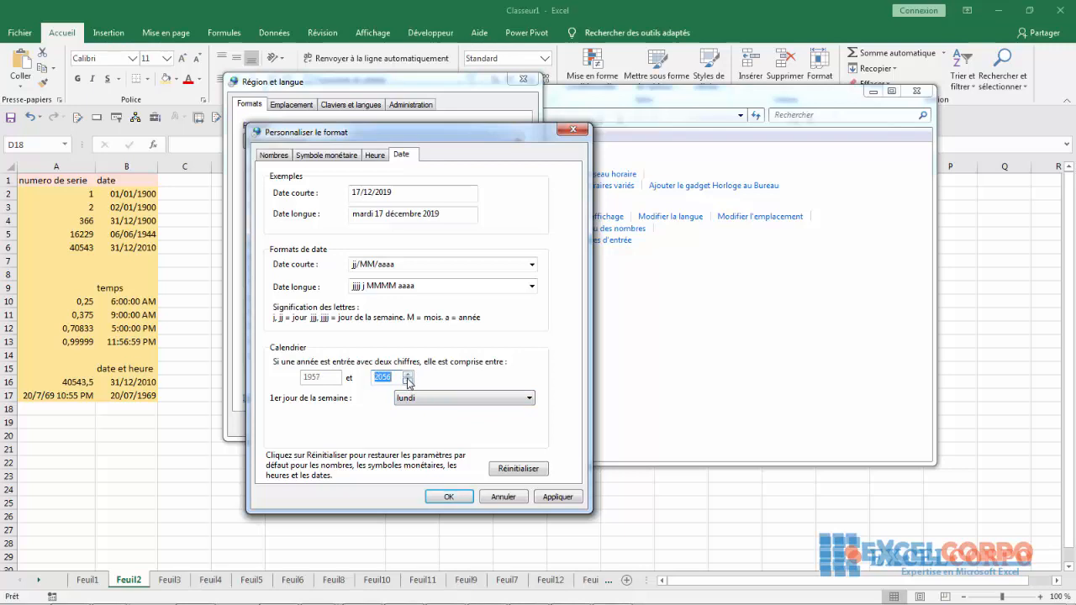
pyautogui.click(409, 373)
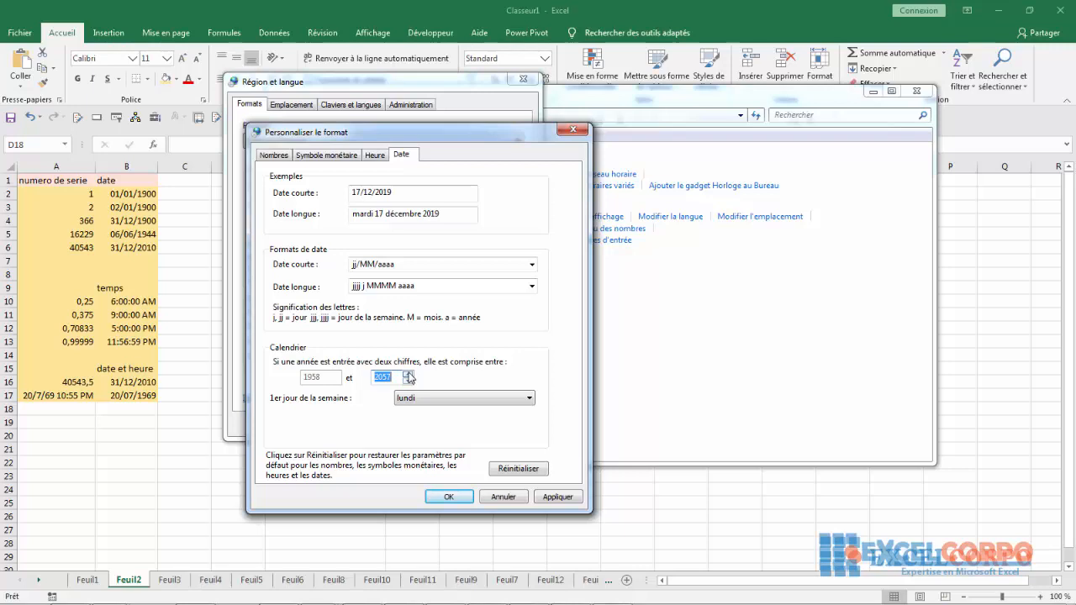
pyautogui.click(408, 373)
pyautogui.click(409, 373)
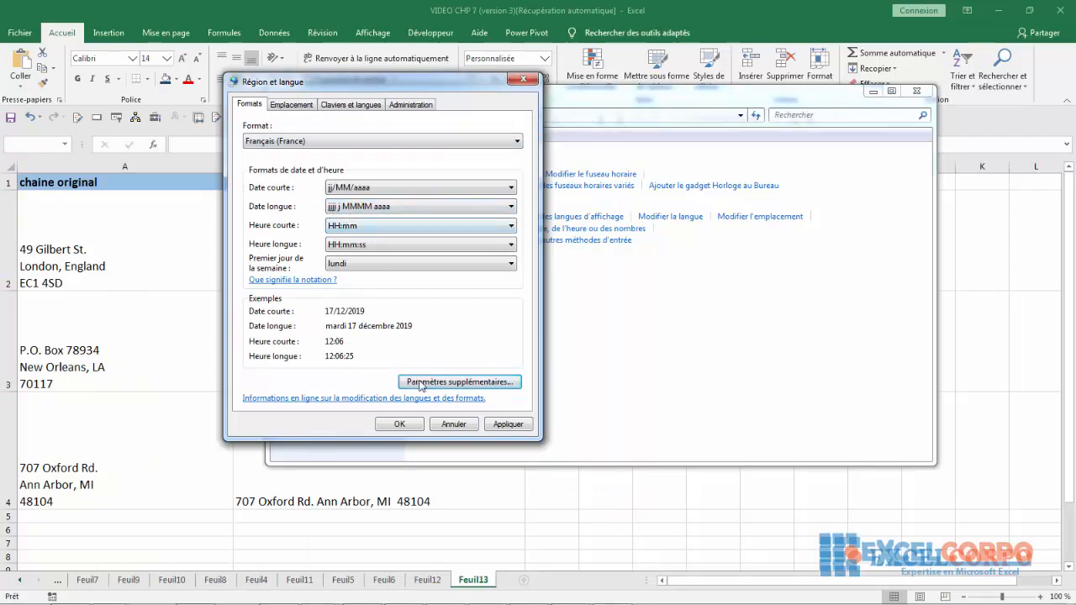
pyautogui.click(402, 425)
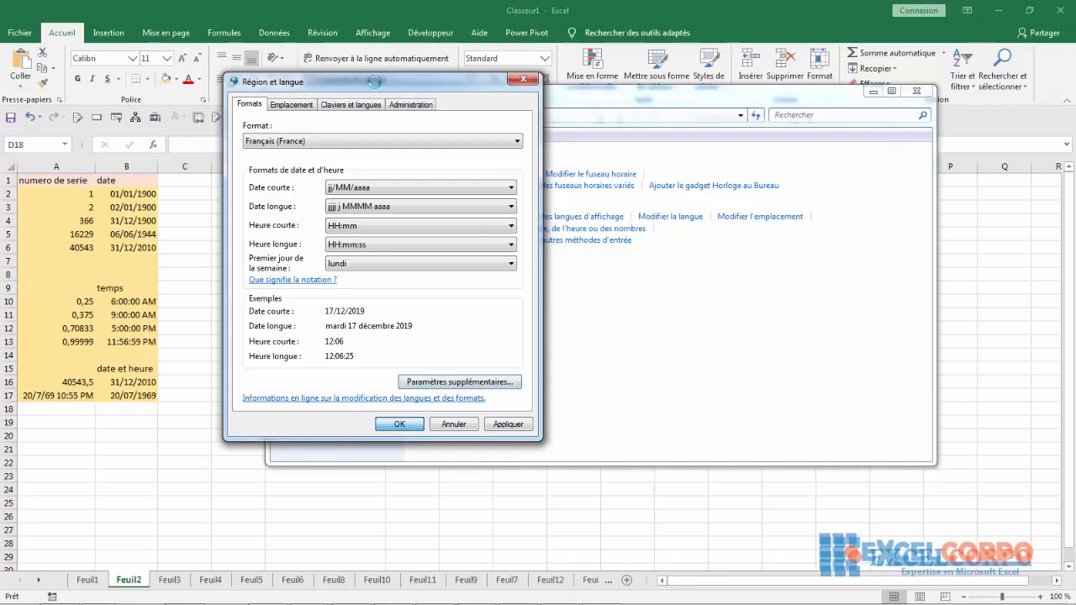
# Move the Région et langue dialog clear of the worksheet data and minimise the Control Panel window
pyautogui.moveTo(422, 94); pyautogui.dragTo(719, 213)
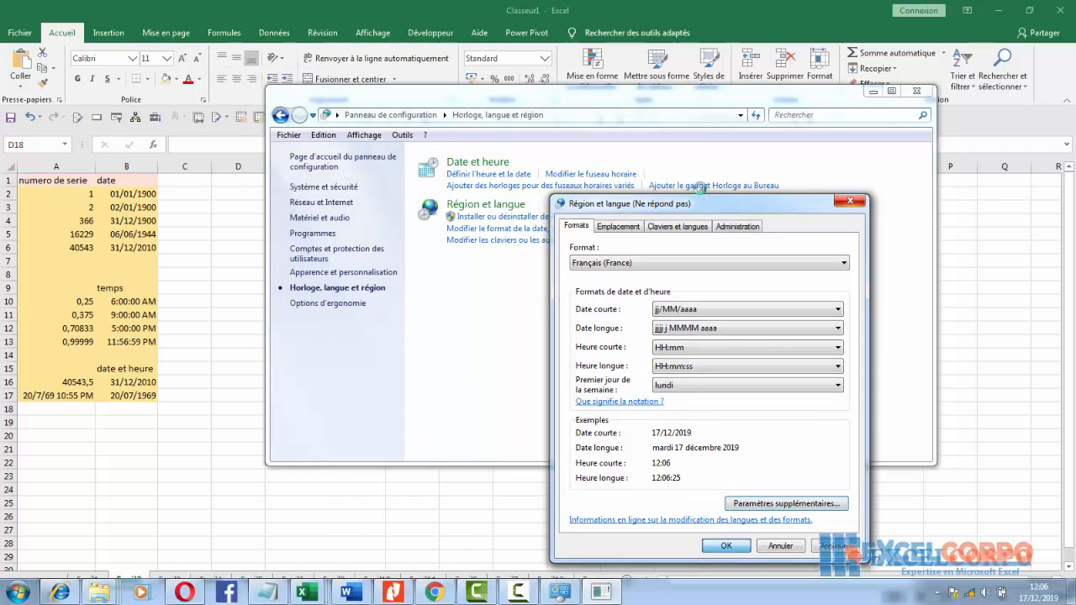
pyautogui.click(874, 92)
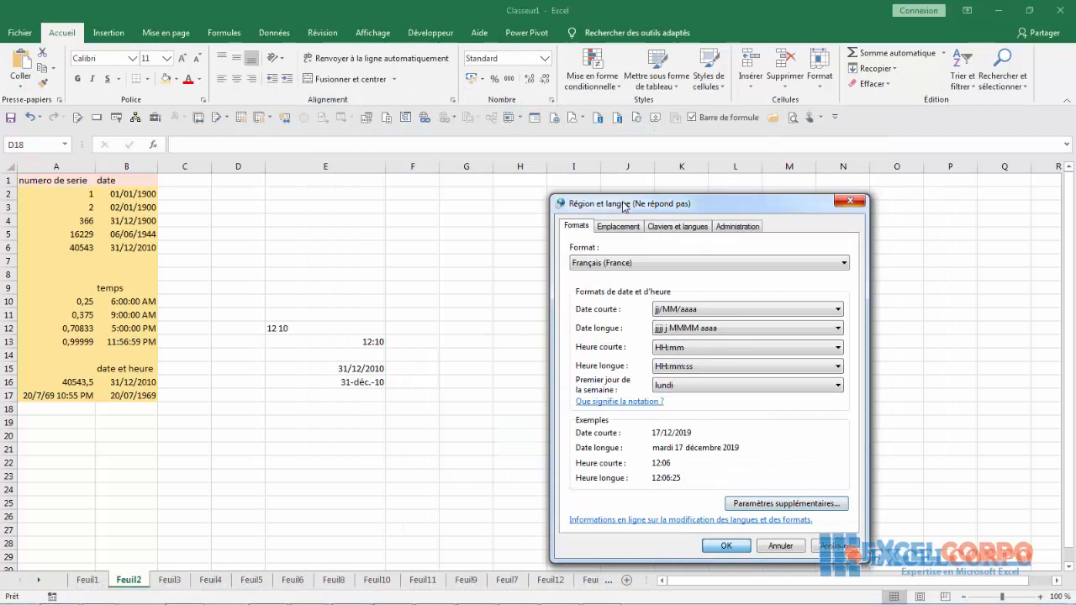
pyautogui.moveTo(624, 206); pyautogui.dragTo(551, 165)
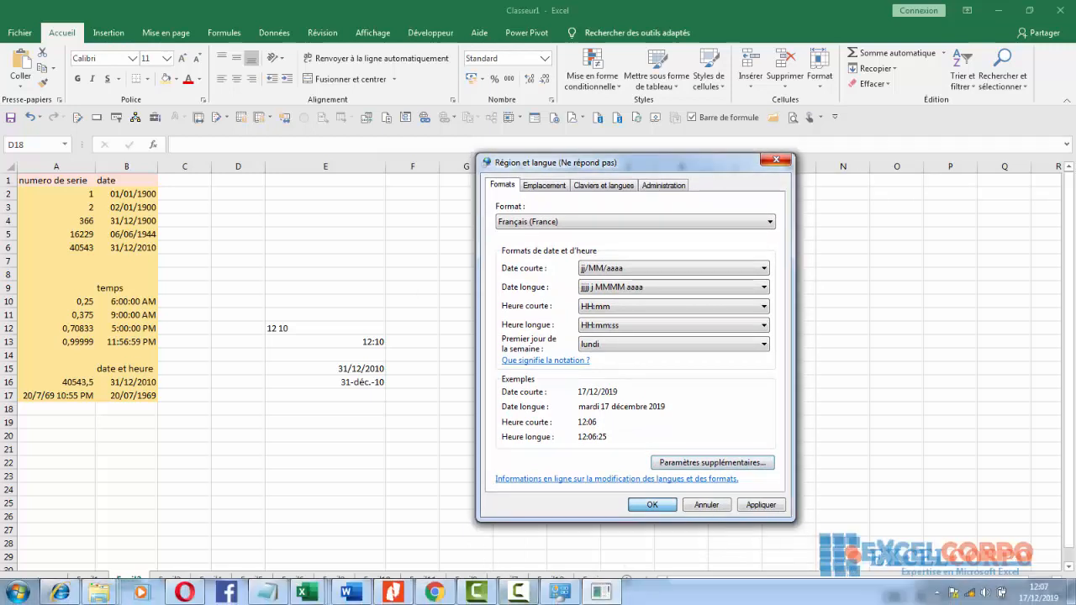
pyautogui.click(521, 591)
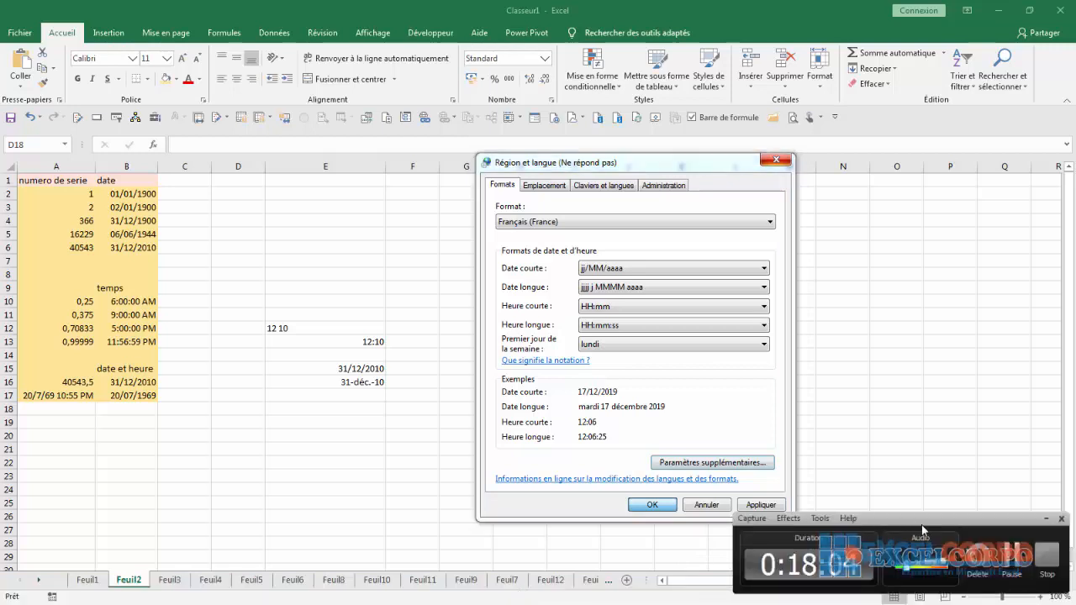
pyautogui.click(1012, 555)
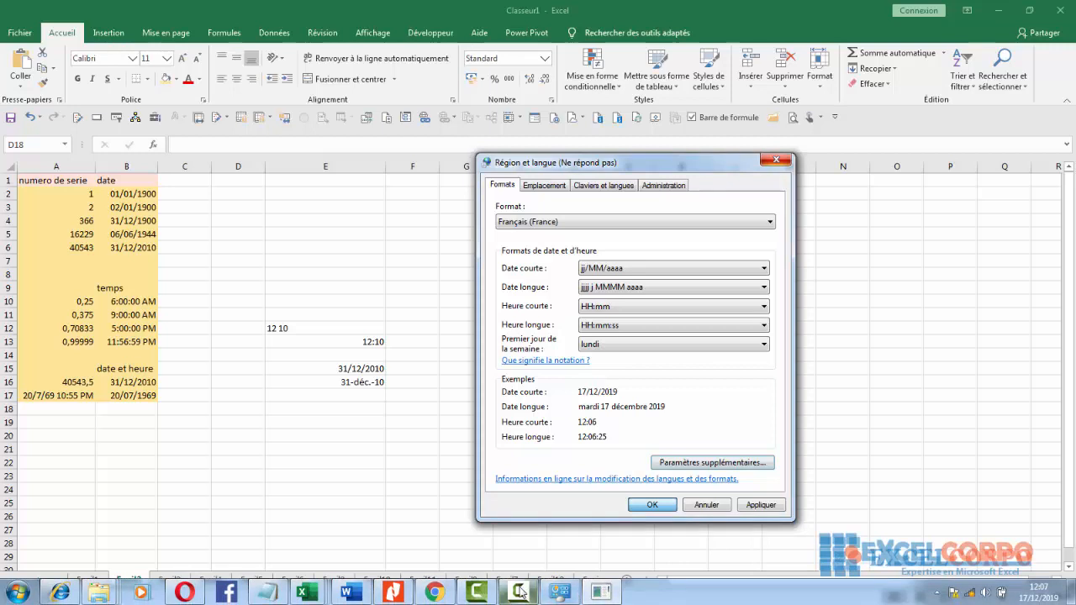
pyautogui.click(521, 591)
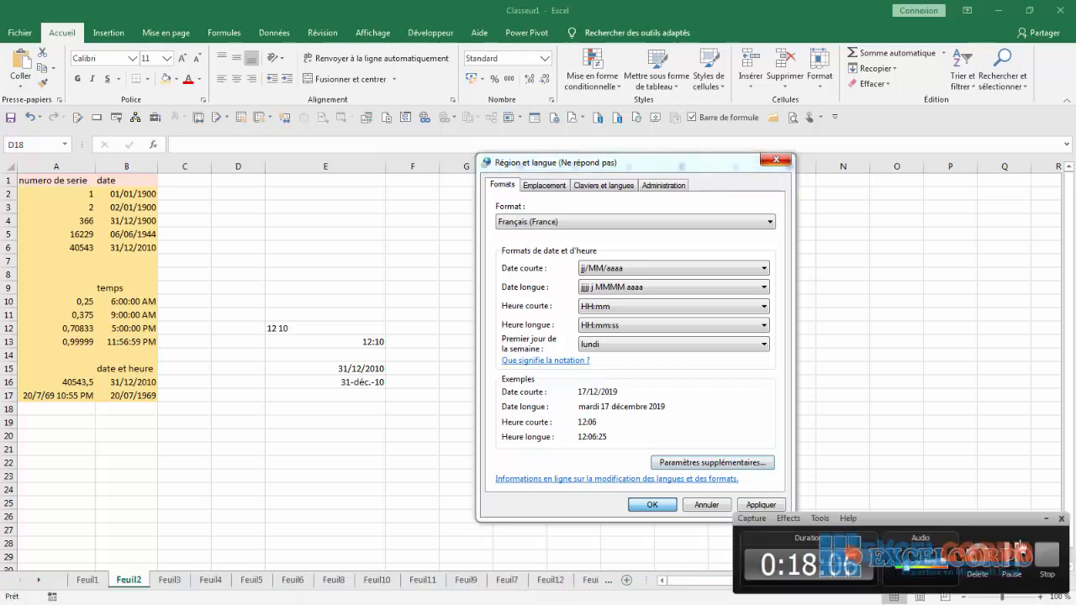
pyautogui.click(1011, 554)
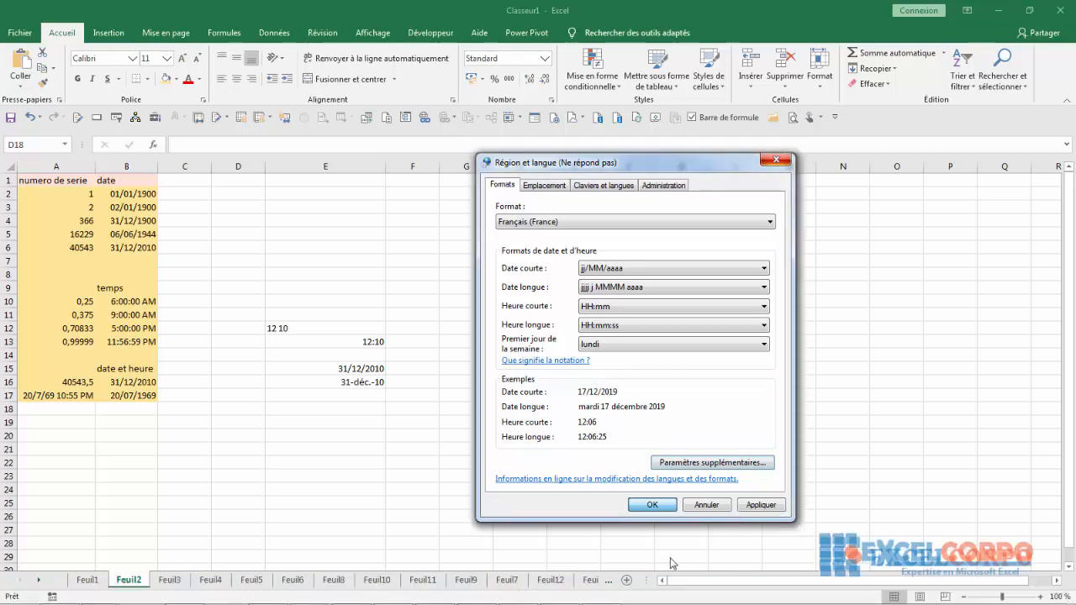
pyautogui.moveTo(520, 591)
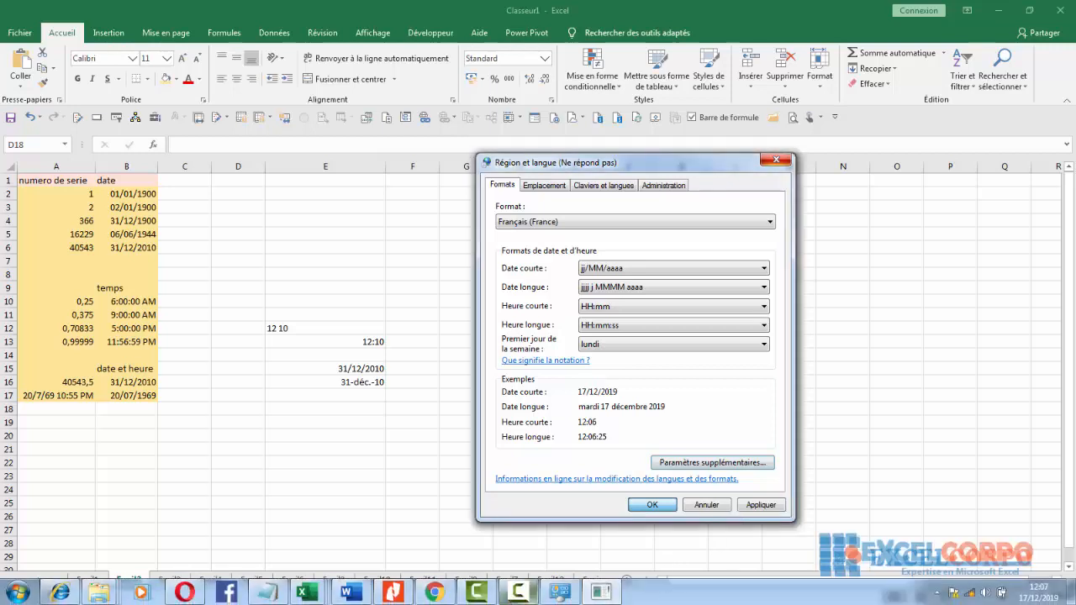
pyautogui.click(520, 591)
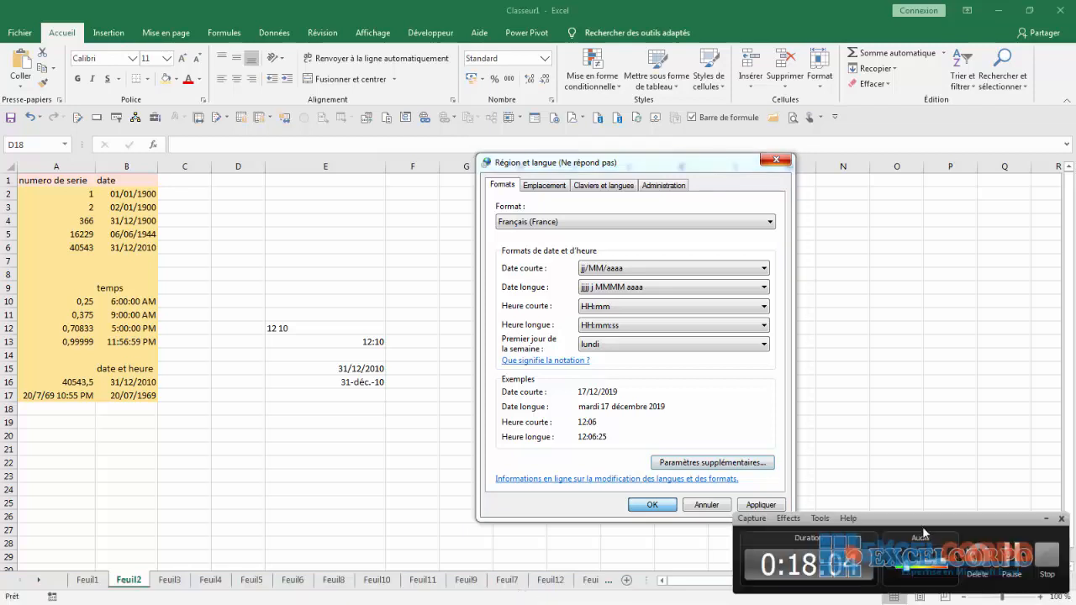
pyautogui.click(1012, 555)
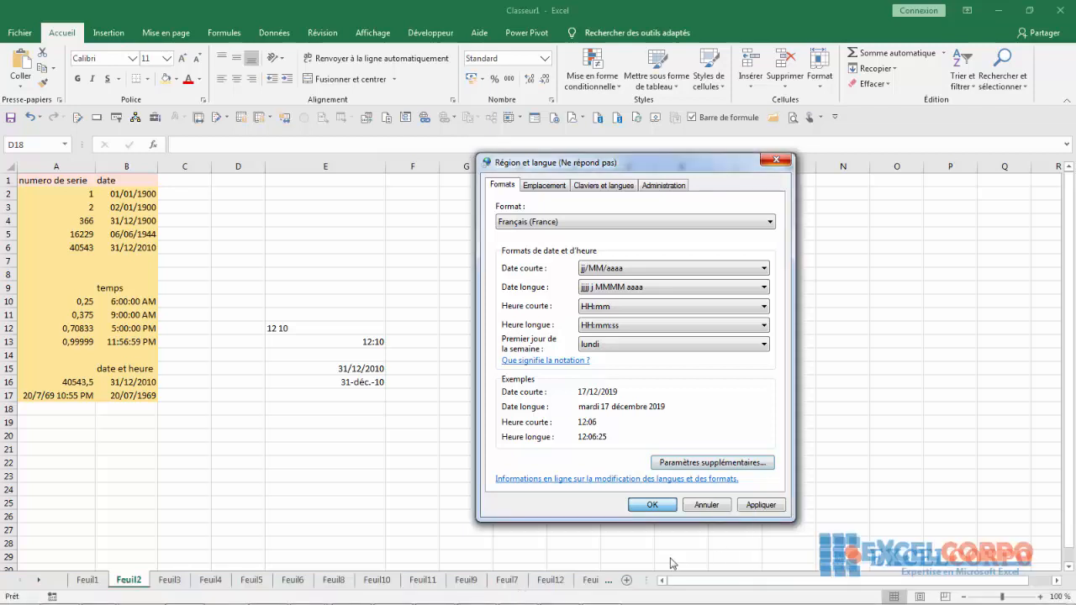
pyautogui.moveTo(538, 603)
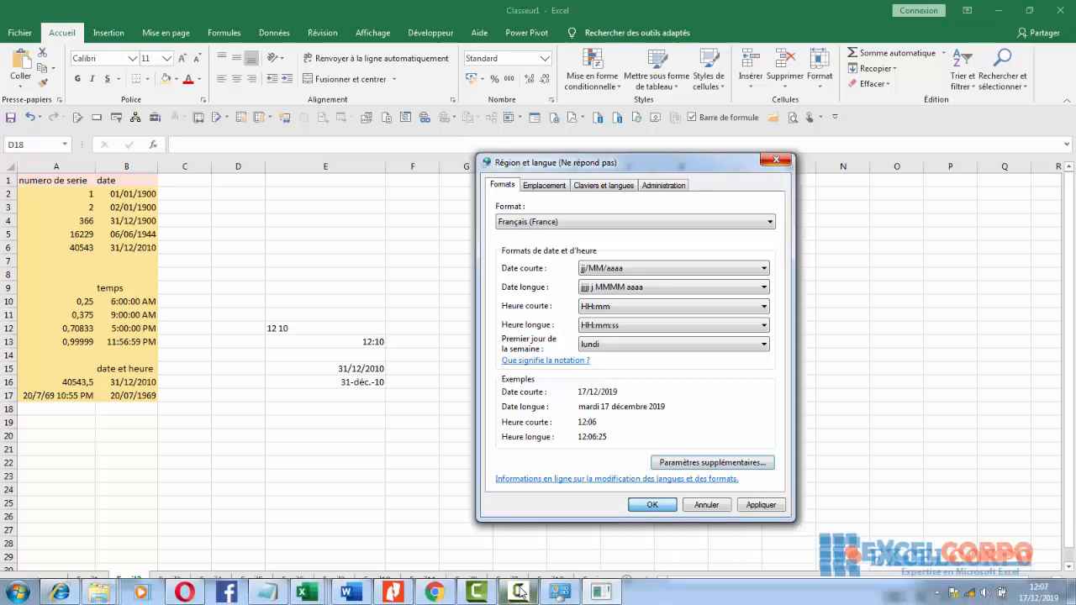